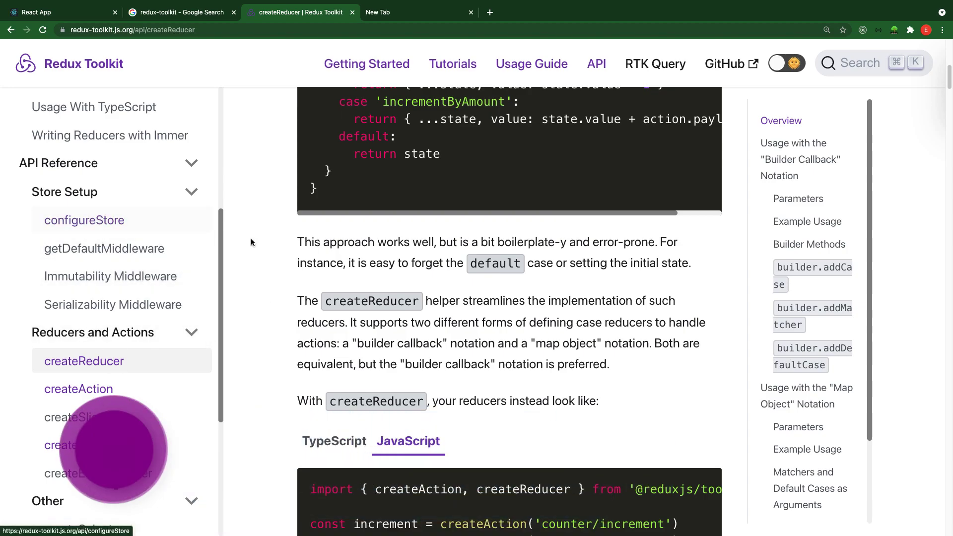
Switch desktop spaces from the Chrome createReducer docs to the counterSlices.js editor
key("super+Tab")
key("super+Tab")
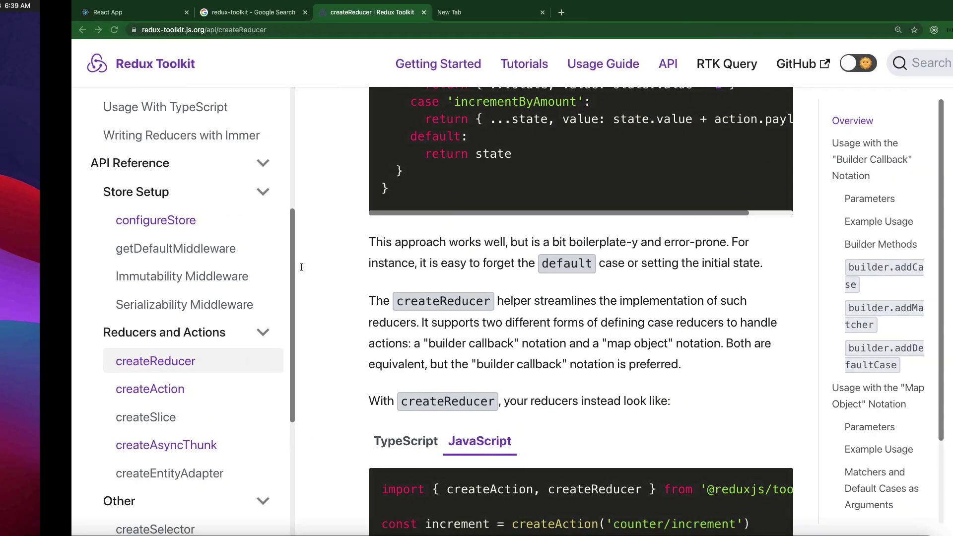
key("super+Tab")
scroll(351, 254, "up", 3)
scroll(351, 254, "up", 3)
scroll(350, 254, "up", 3)
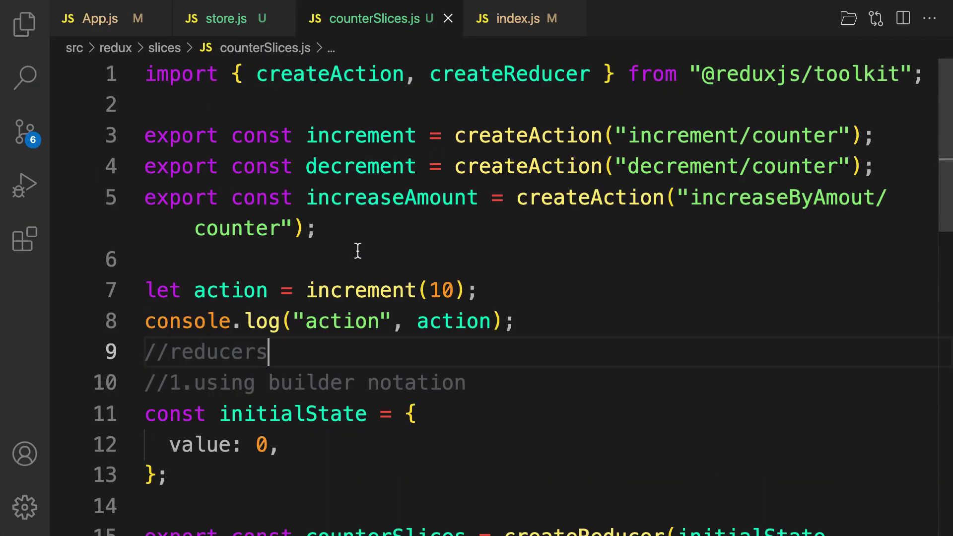
scroll(368, 315, "down", 3)
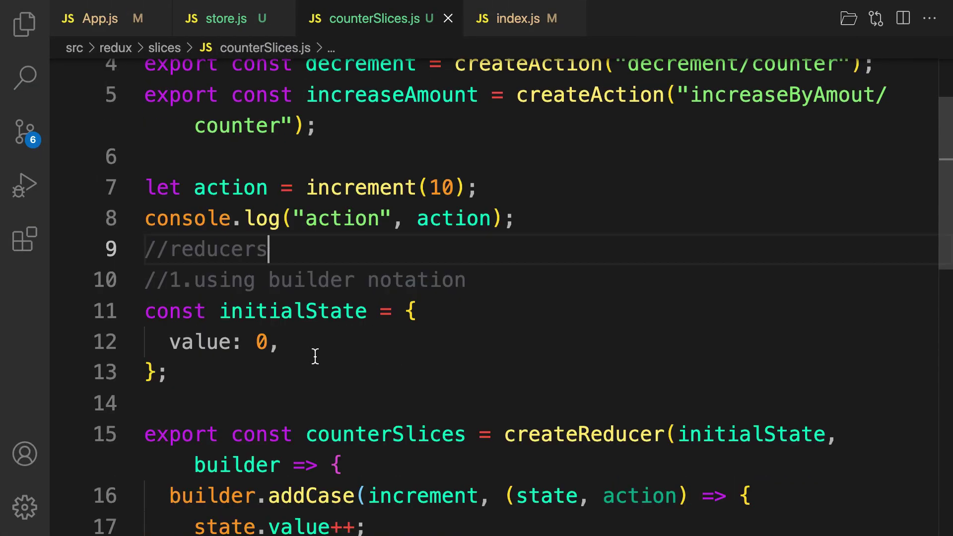
scroll(350, 315, "down", 3)
scroll(328, 315, "down", 3)
scroll(328, 315, "down", 2)
scroll(381, 351, "down", 3)
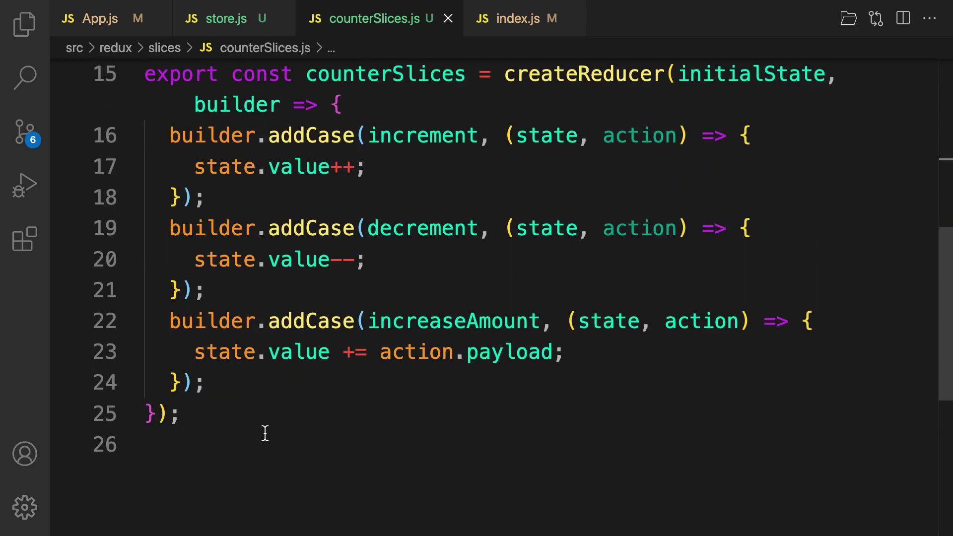
Switch desktop spaces back from counterSlices.js to the createReducer docs page
key("ctrl+Right")
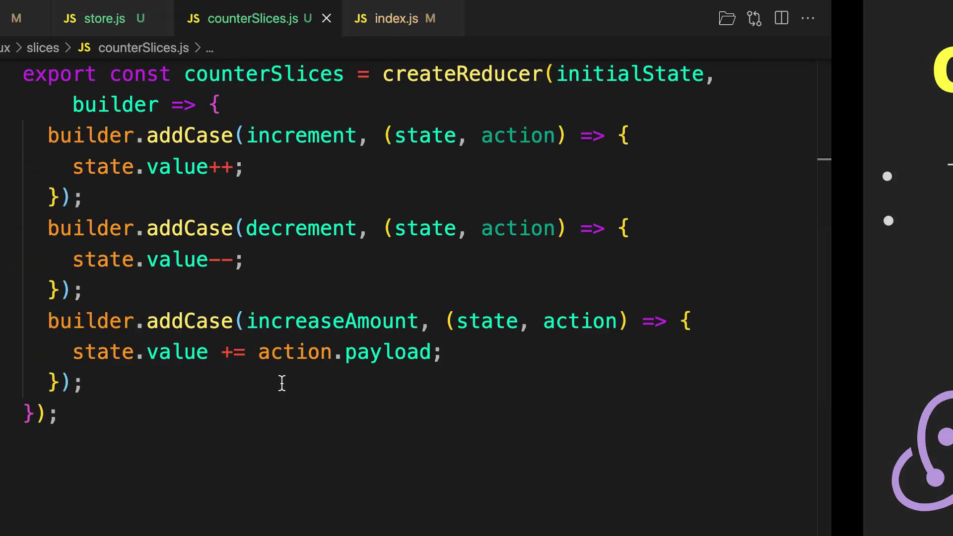
key("ctrl+Right")
scroll(398, 346, "down", 1)
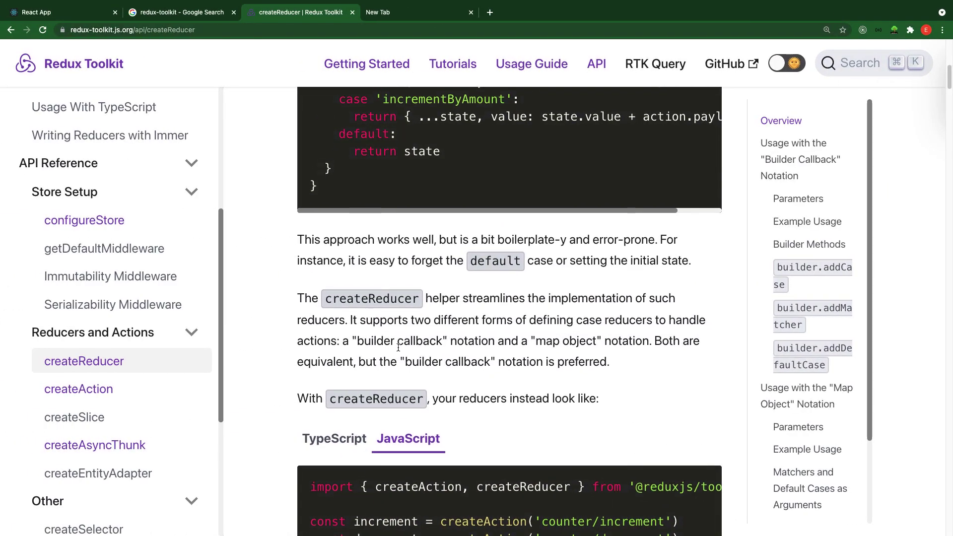
scroll(397, 346, "down", 1)
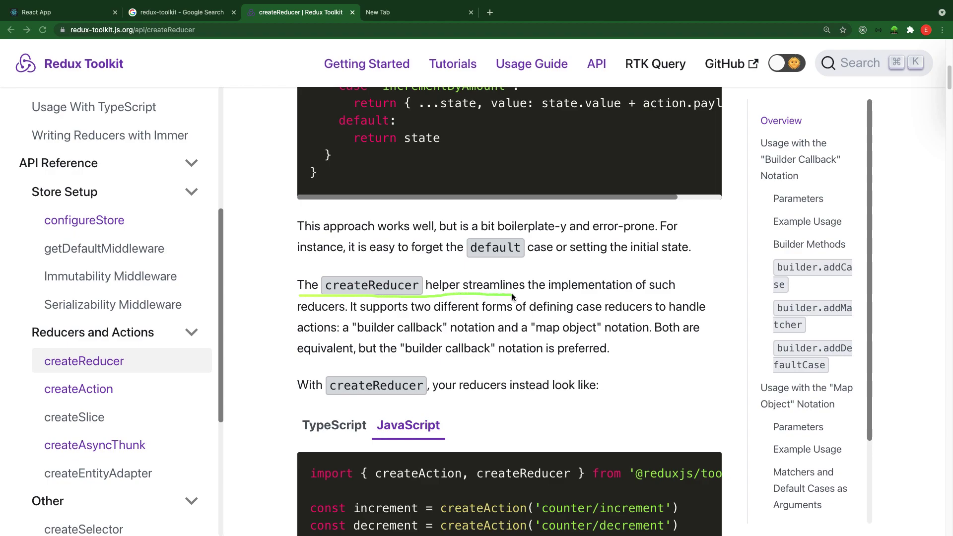
Underline the docs sentences on what createReducer streamlines and its two case-reducer forms
left_click_drag(512, 294, 639, 300)
left_click_drag(358, 318, 503, 318)
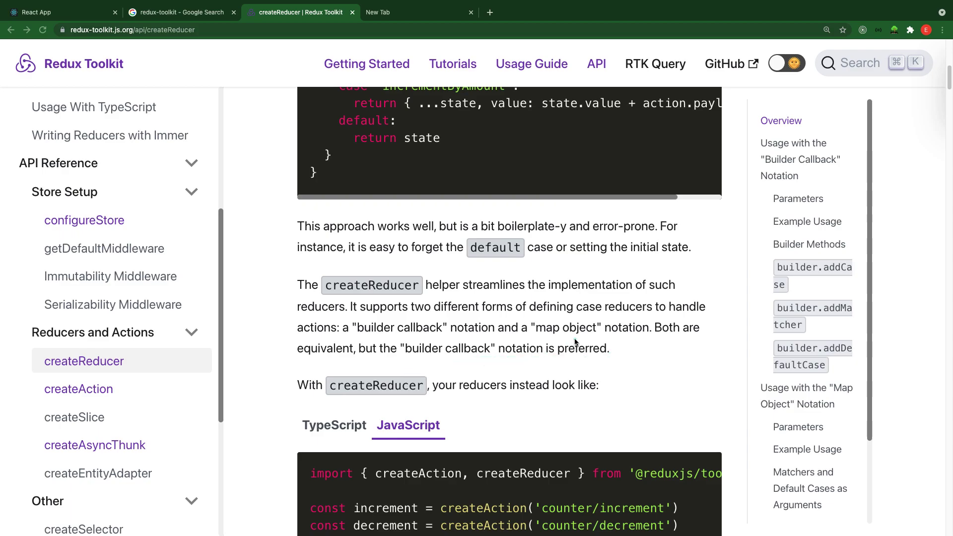
Switch spaces past the terminal back to the counterSlices.js editor
key("ctrl+Right")
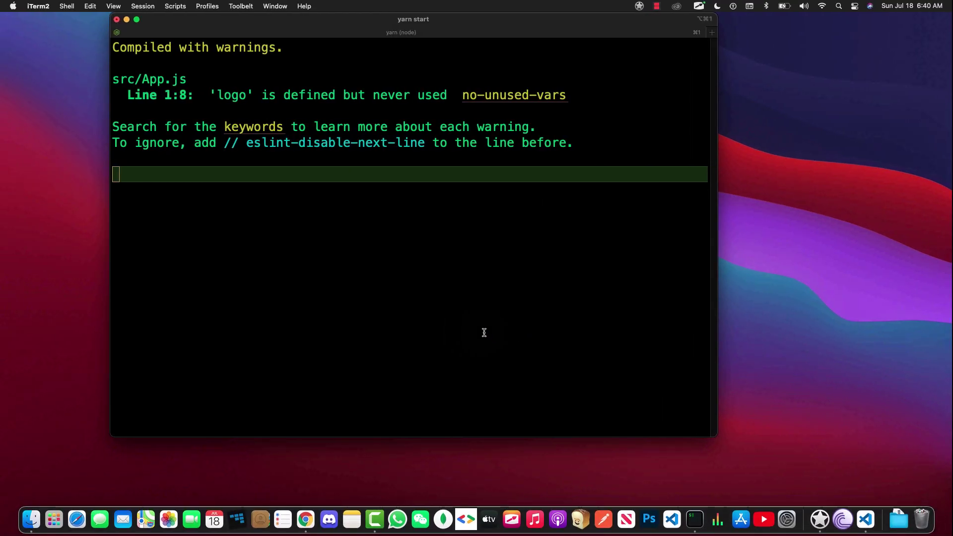
key("ctrl+Left")
key("ctrl+Right")
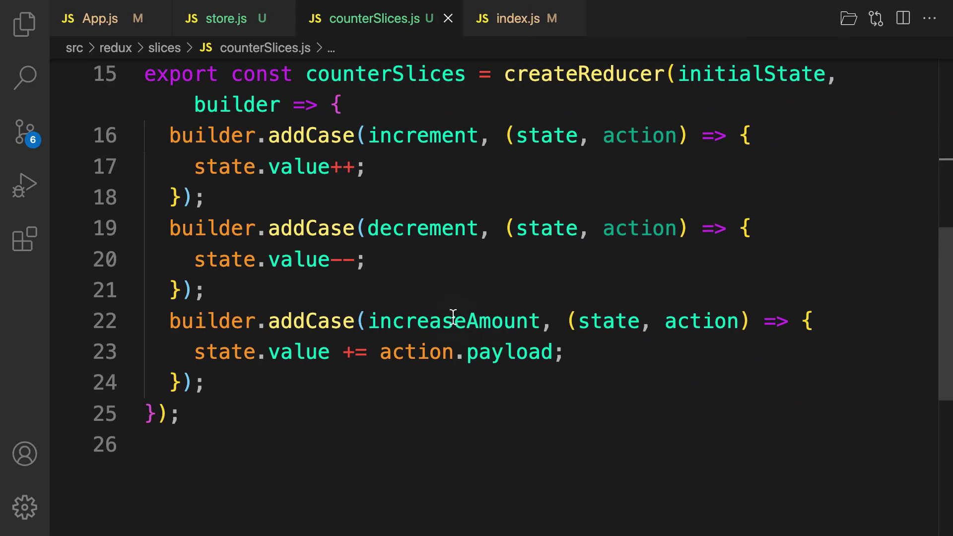
mouse_move(453, 321)
scroll(446, 258, "up", 10)
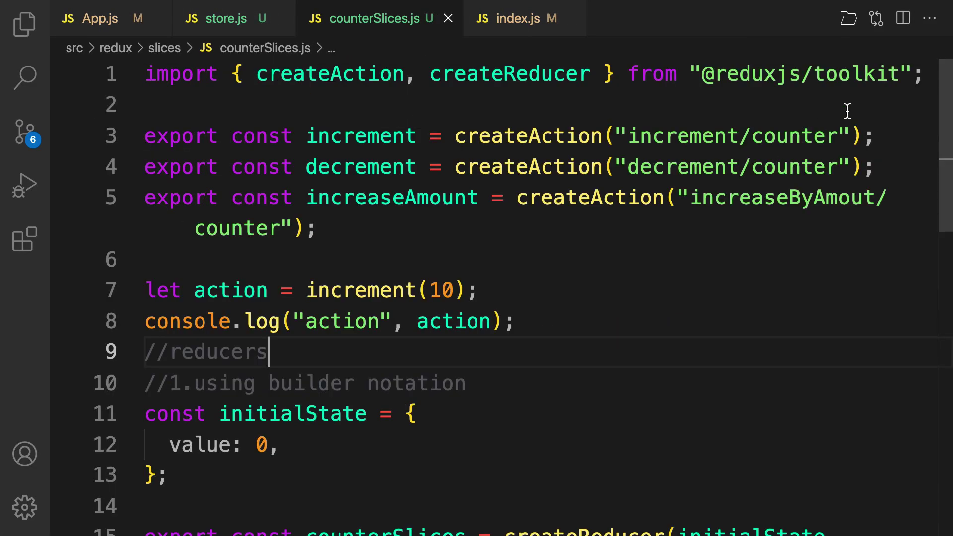
Close all editors and reopen only counterSlices.js from the Explorer, hiding the file tree
left_click(929, 18)
left_click(903, 54)
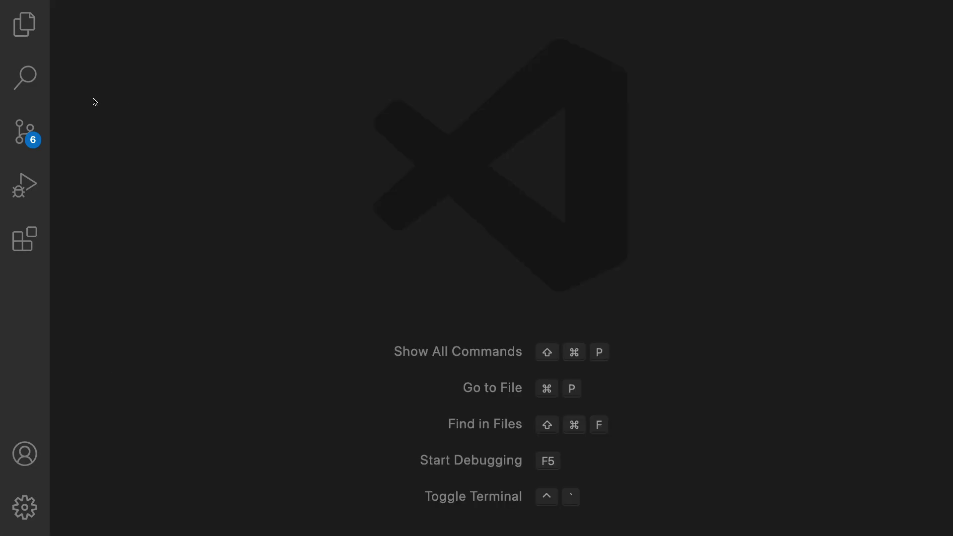
left_click(25, 25)
left_click(176, 206)
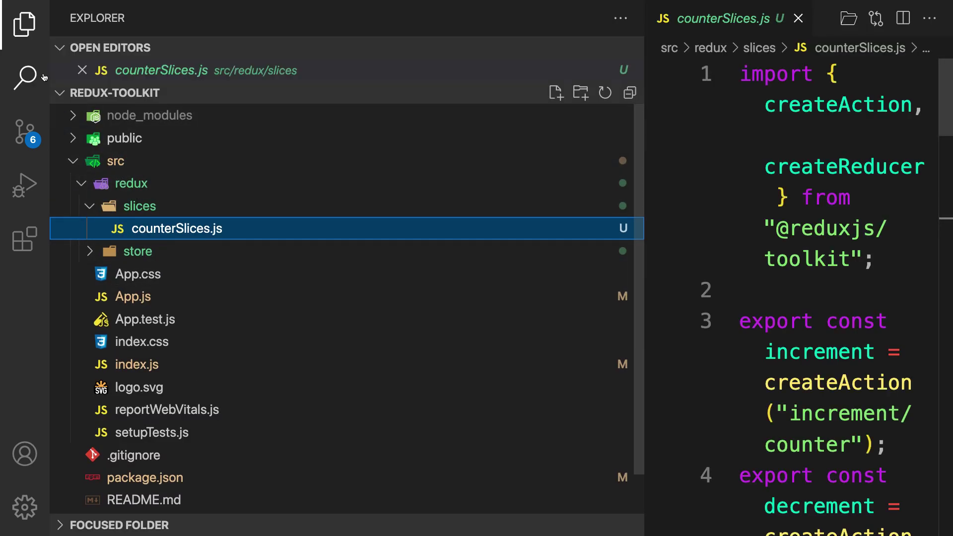
key("super+b")
scroll(462, 312, "down", 3)
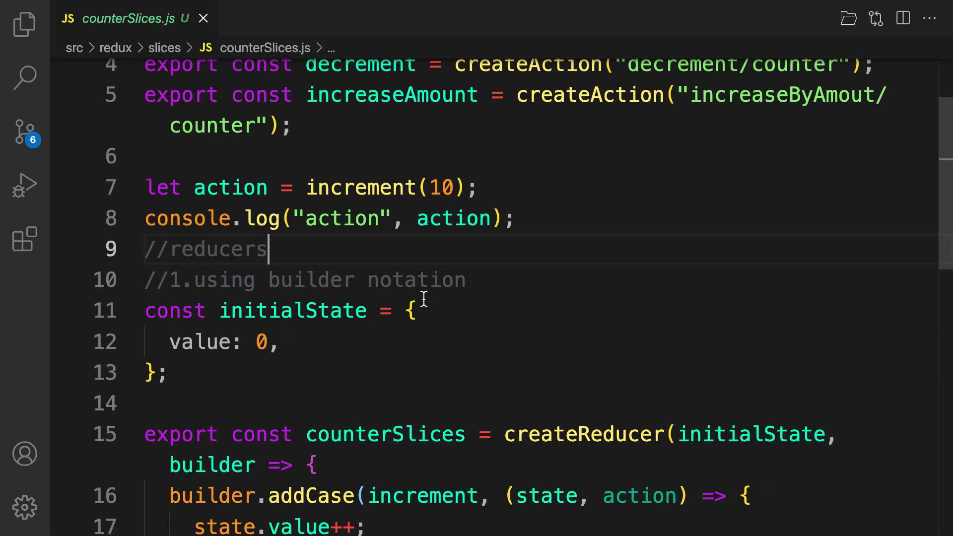
scroll(432, 298, "down", 8)
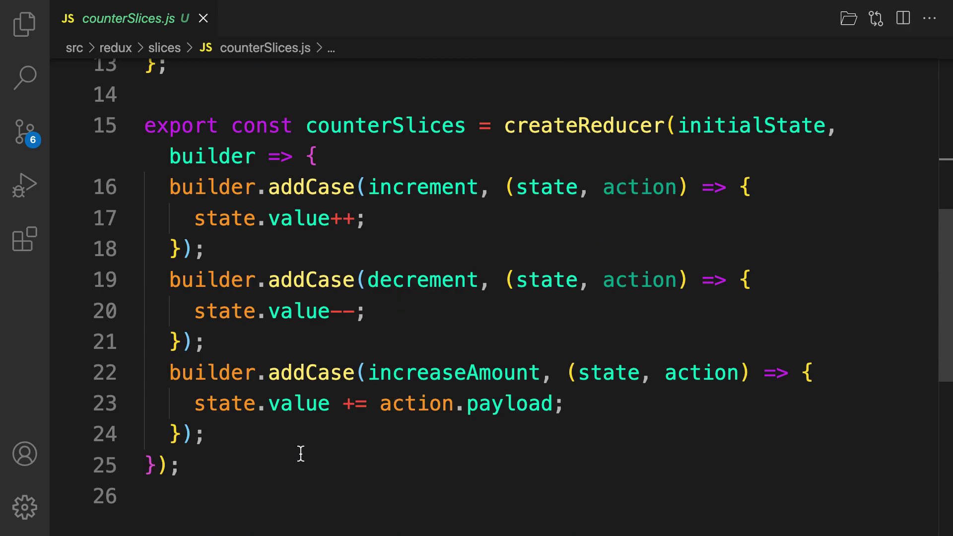
Comment out the builder-notation reducer on lines 15–25 and start writing below it
left_click_drag(216, 491, 119, 128)
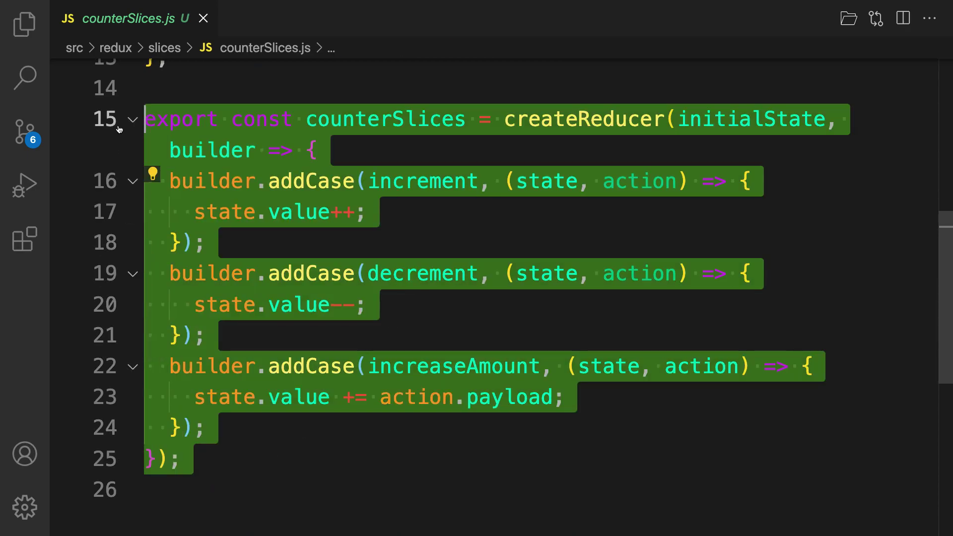
key("ctrl+slash")
scroll(208, 127, "up", 3)
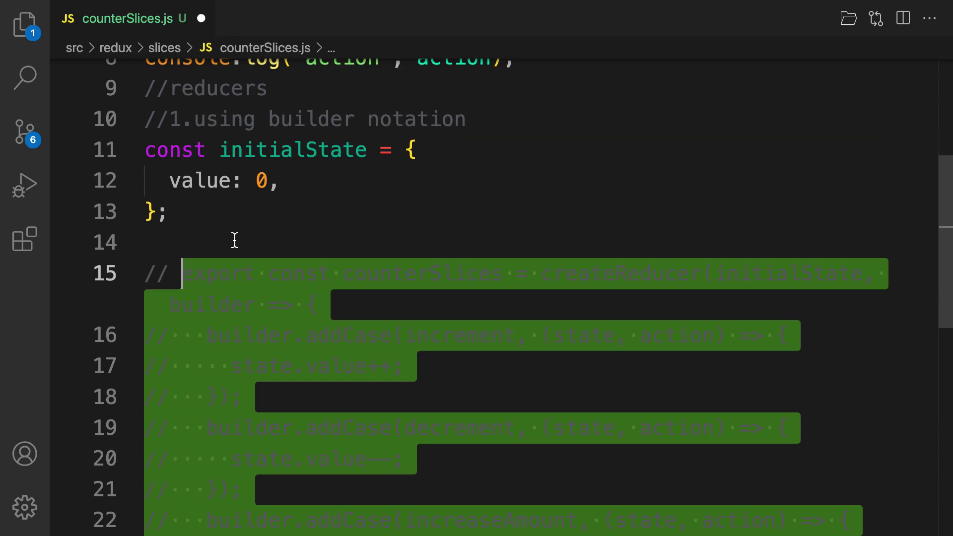
scroll(235, 239, "up", 3)
scroll(234, 240, "up", 1)
left_click_drag(203, 364, 120, 320)
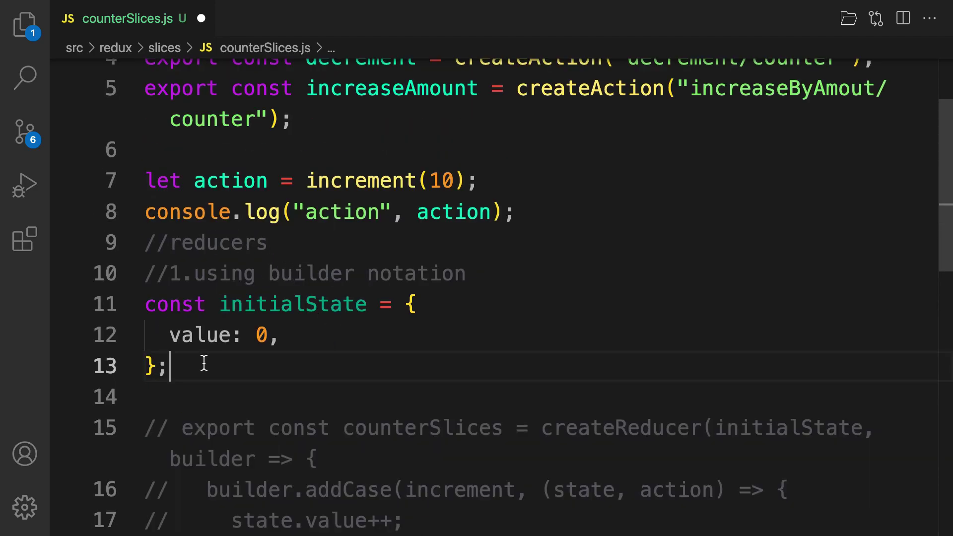
scroll(521, 254, "down", 3)
scroll(439, 313, "down", 3)
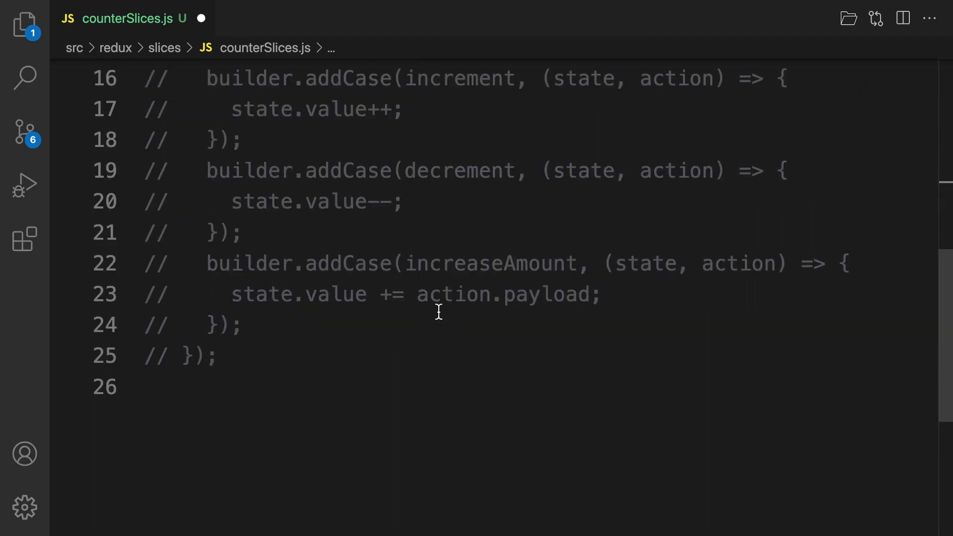
scroll(440, 313, "down", 2)
left_click(304, 293)
Under a '2. Map notation' comment, declare const counterSlices = createReducer(initialState, { })
key("Return")
type("/")
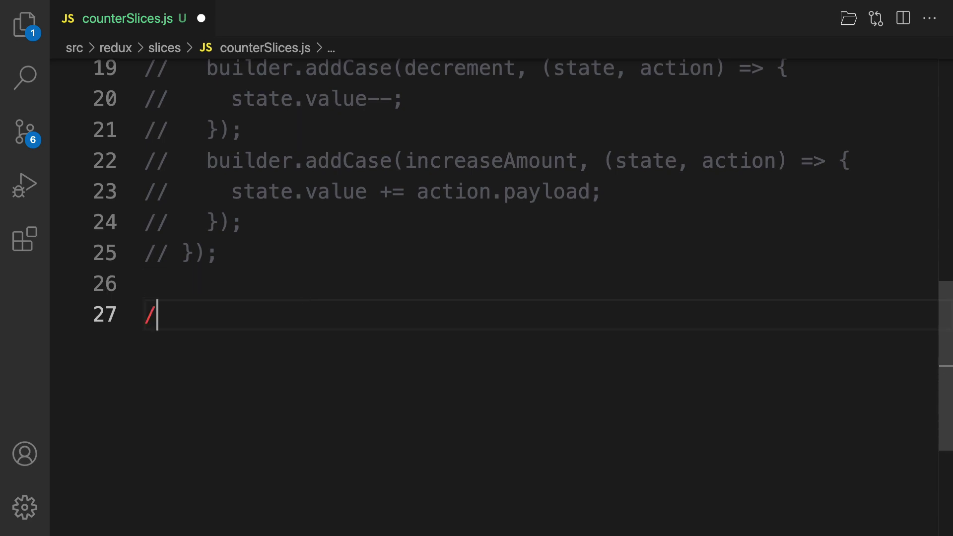
type("/2. M")
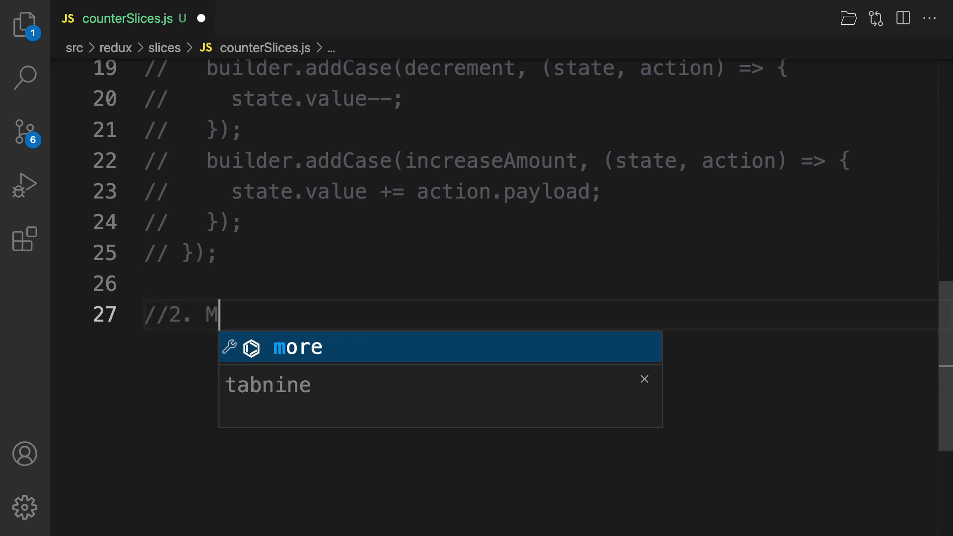
type("ap notation")
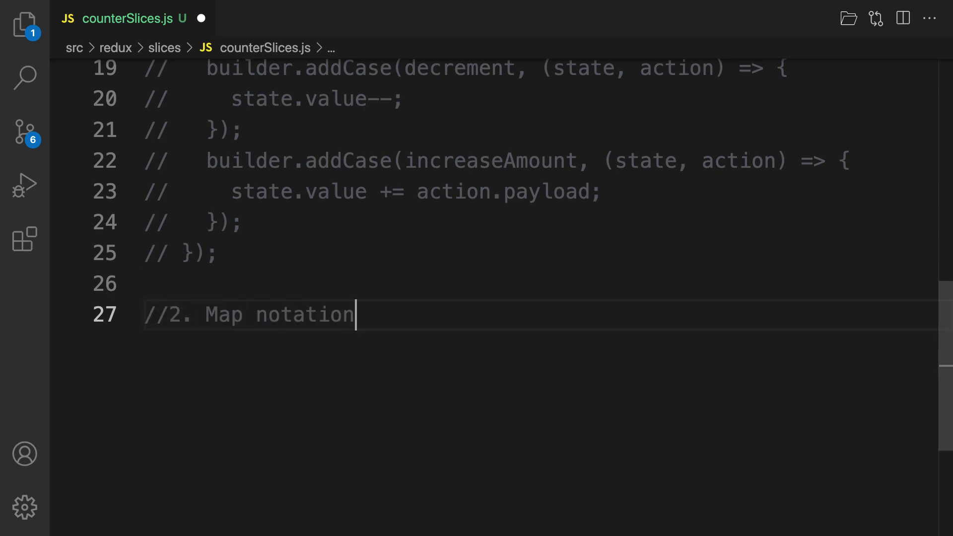
key("Return")
key("Return")
type("const ")
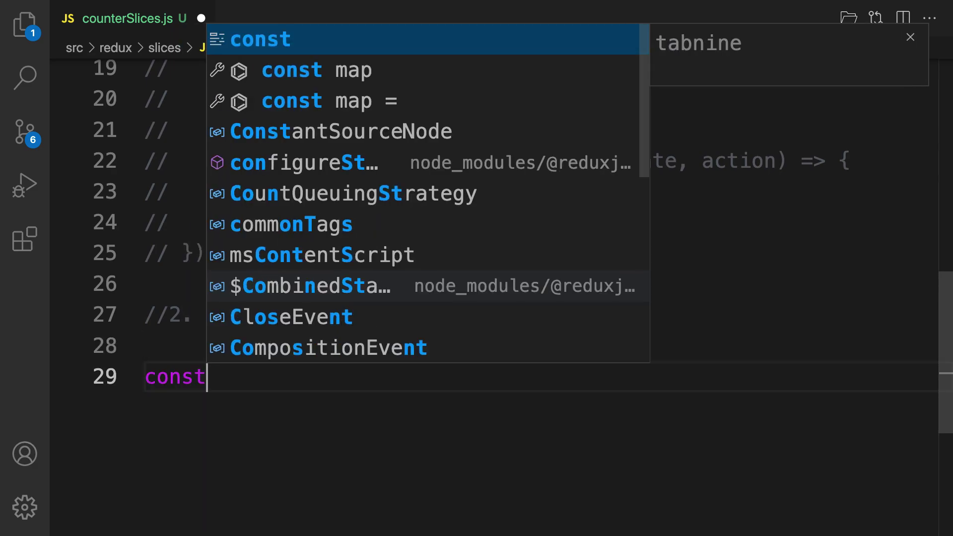
type("cou")
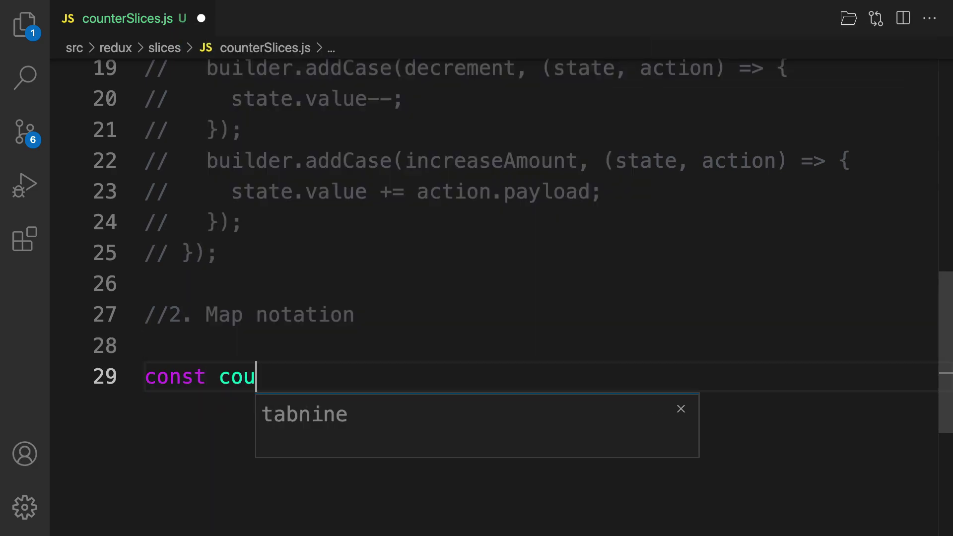
type("nter")
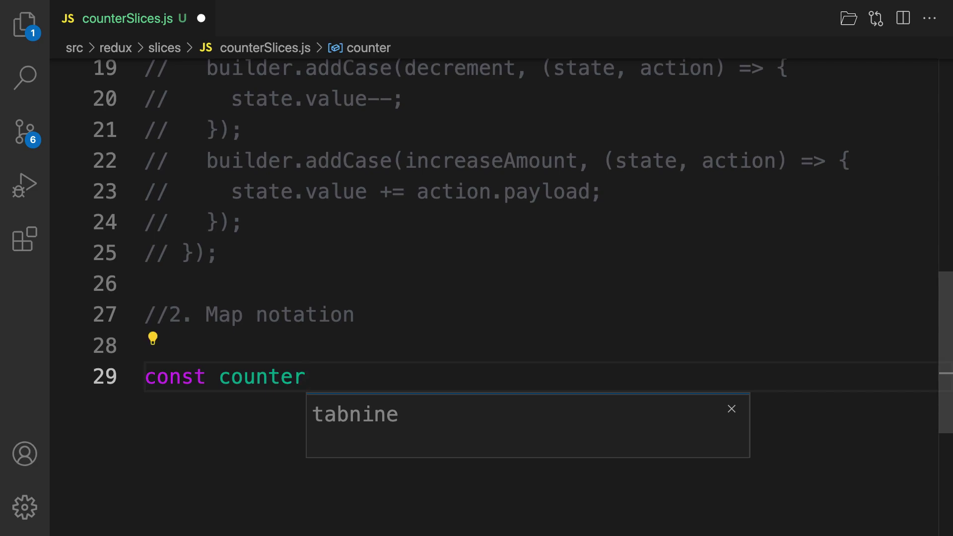
type("S")
key("Tab")
type("= ")
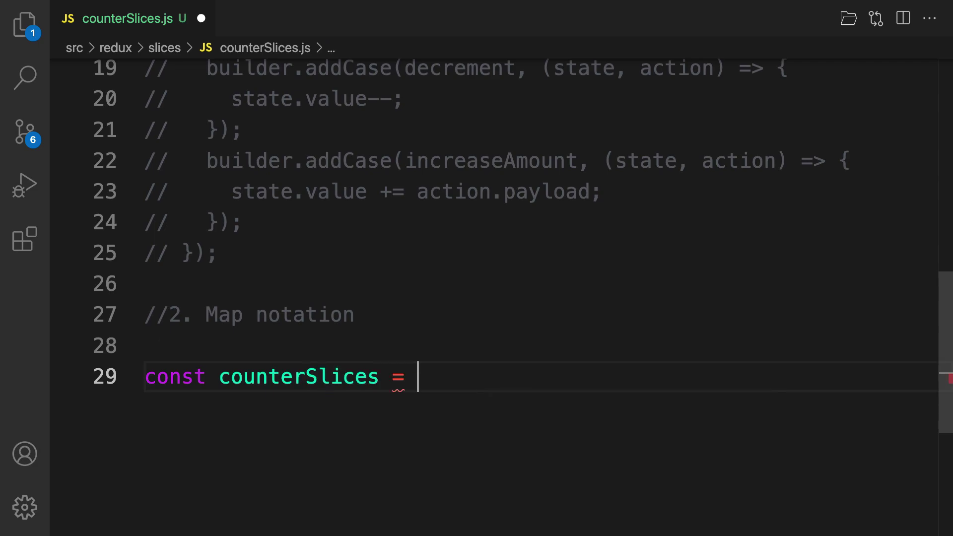
type("create")
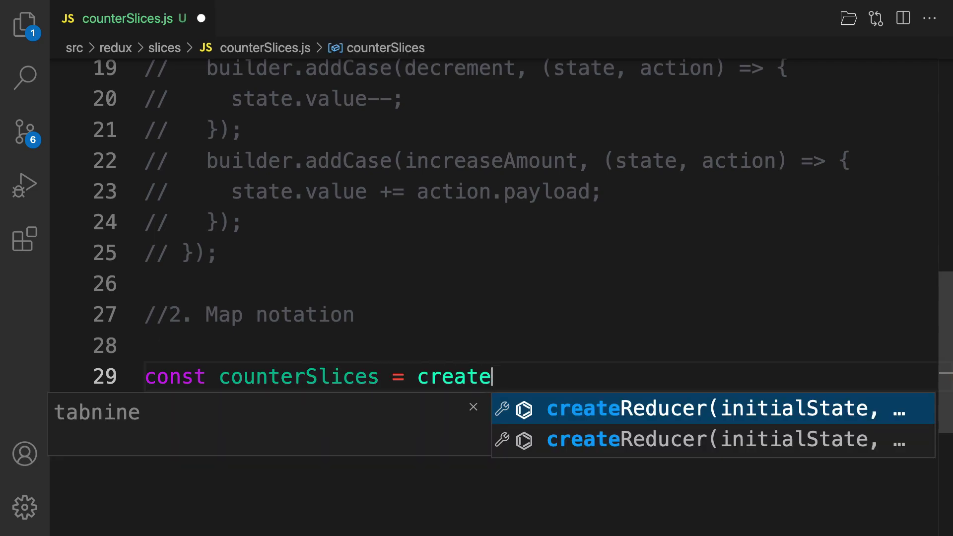
type("RE")
key("Tab")
type("(")
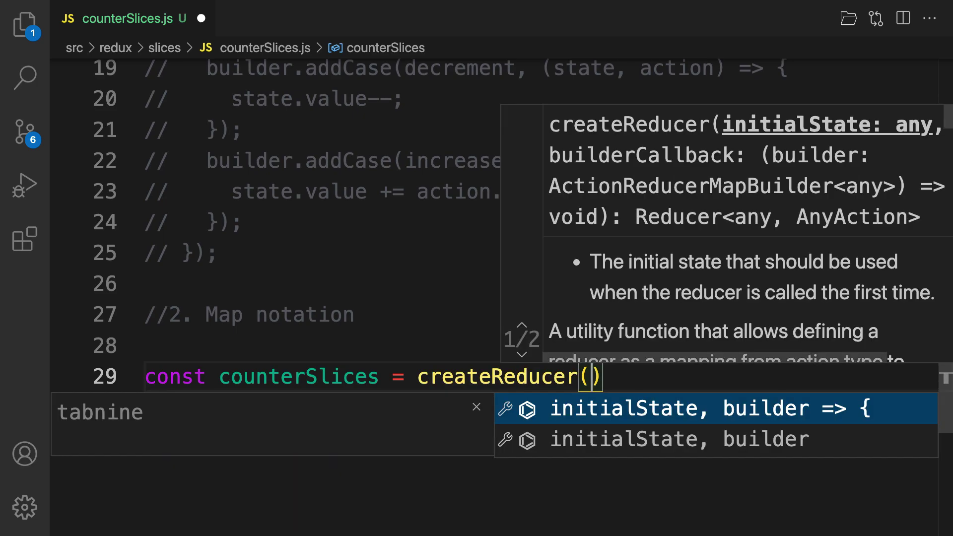
type("o")
key("BackSpace")
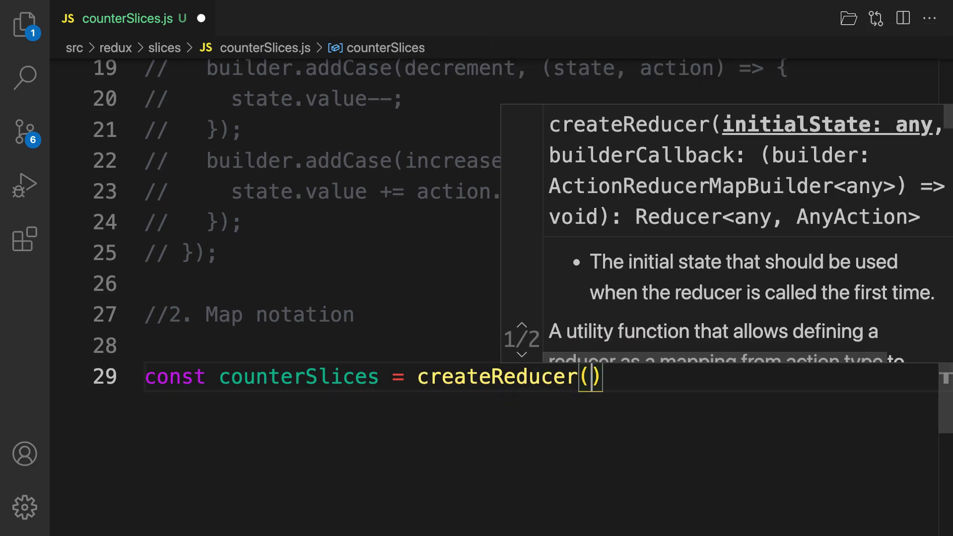
type("INST")
key("BackSpace")
key("BackSpace")
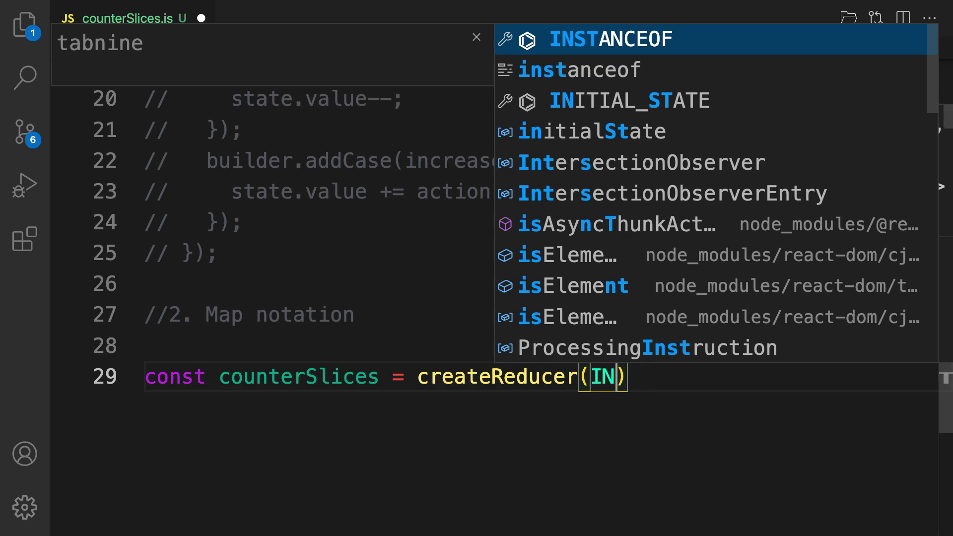
key("BackSpace")
key("BackSpace")
type("ini")
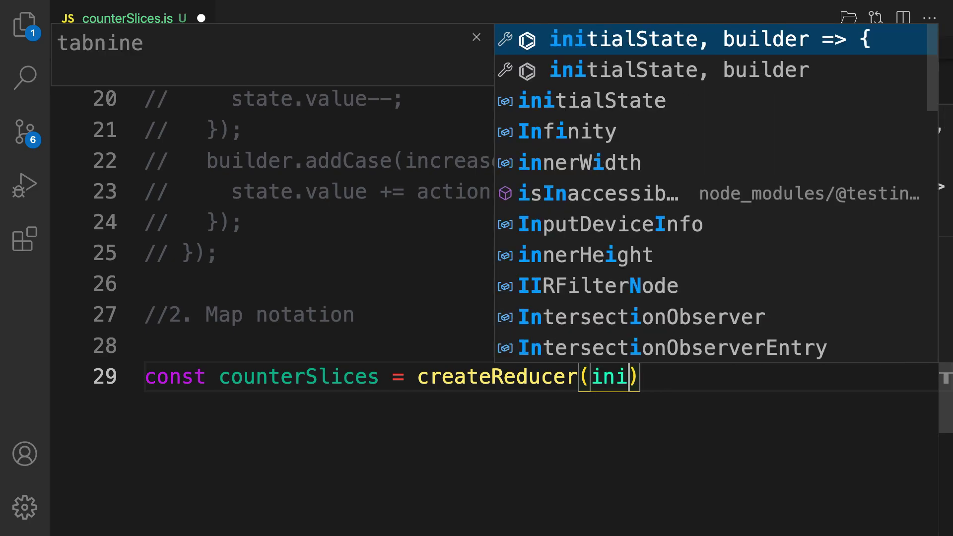
key("Down")
key("Down")
key("Return")
type(", ")
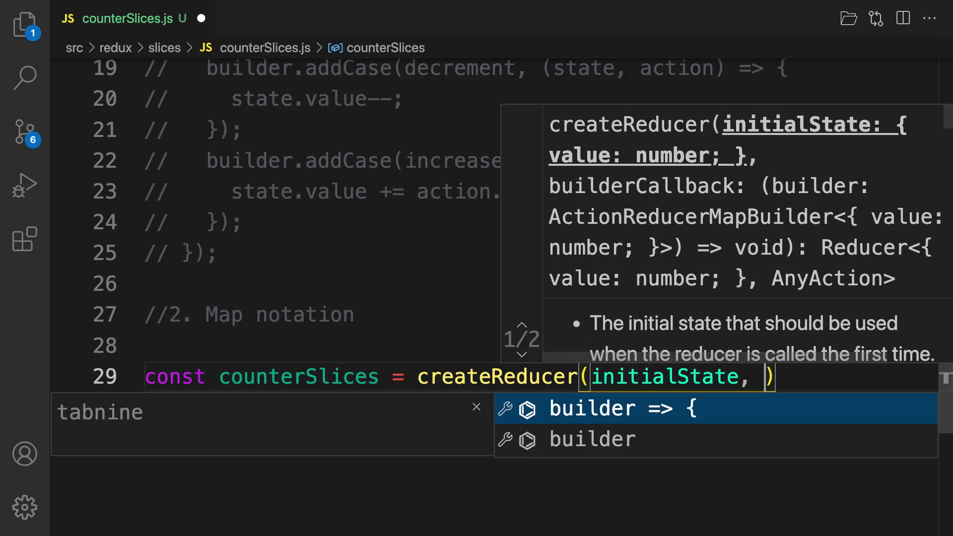
type("(")
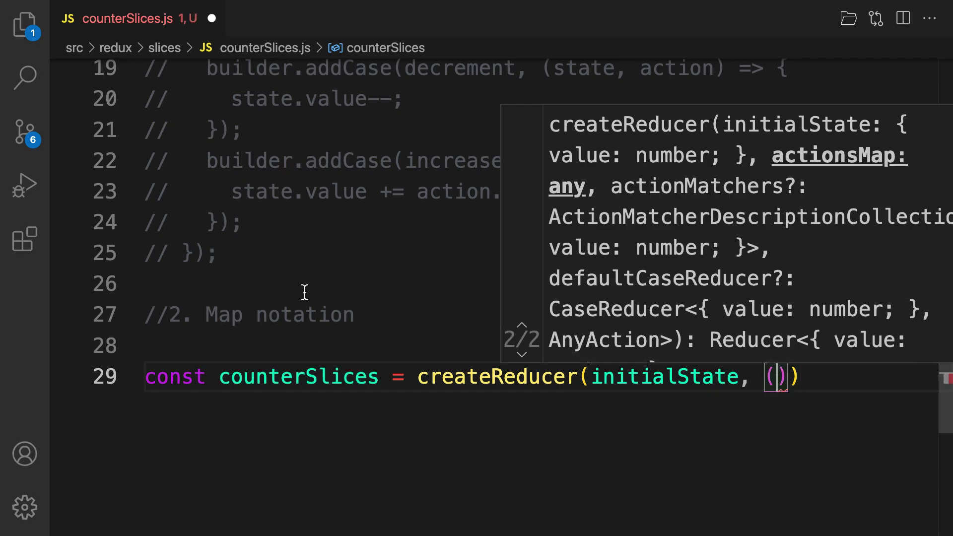
key("BackSpace")
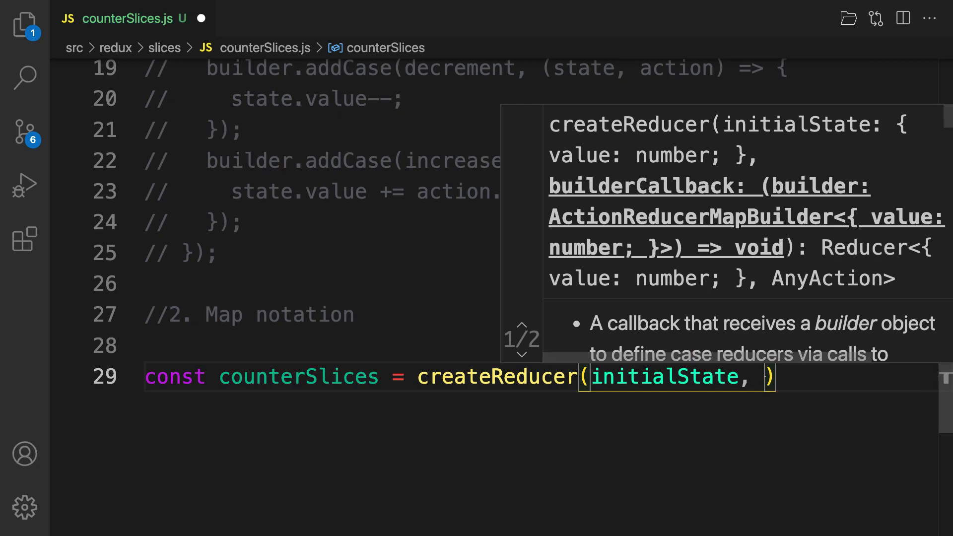
type("{")
key("Return")
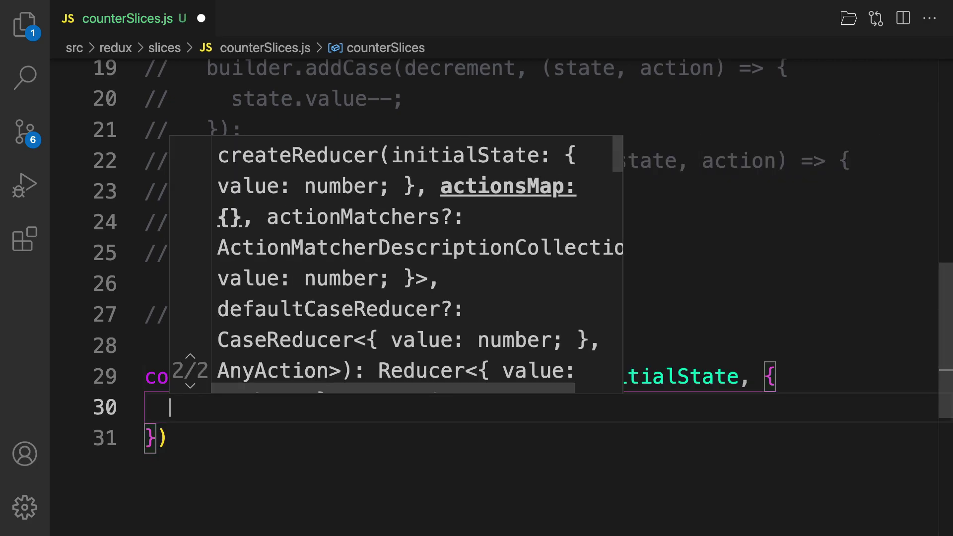
Add an [increment]: (state, action) case running state.value++ and save the file
left_click(291, 136)
left_click(209, 403)
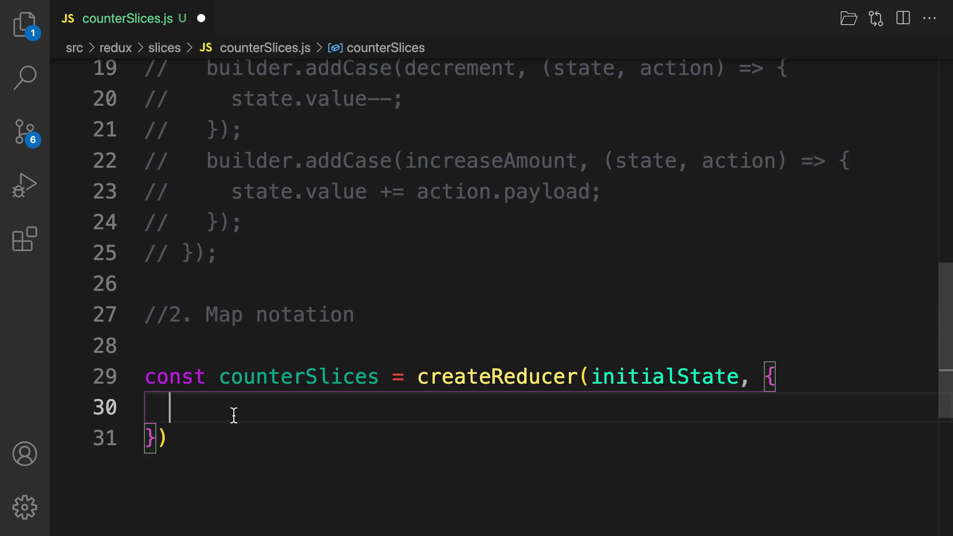
type("[")
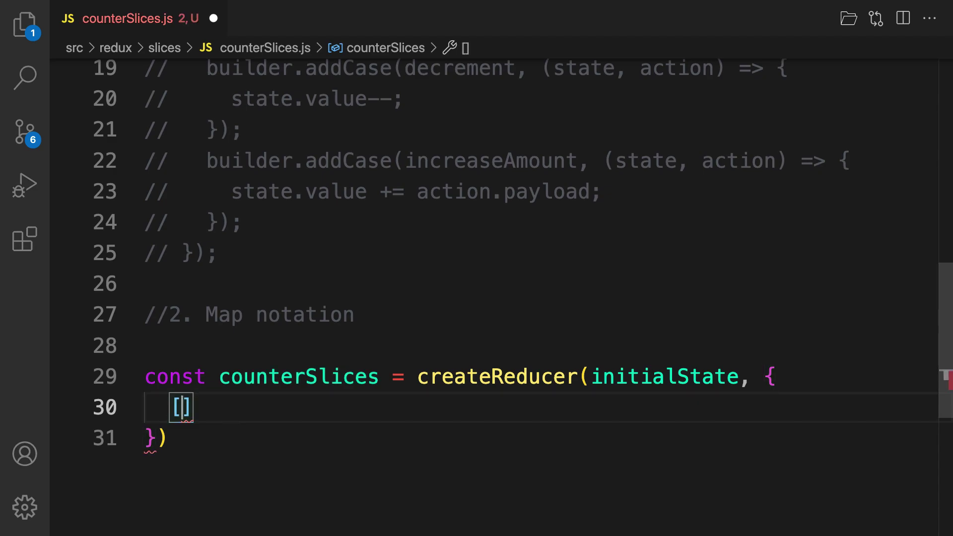
type("incr")
key("Tab")
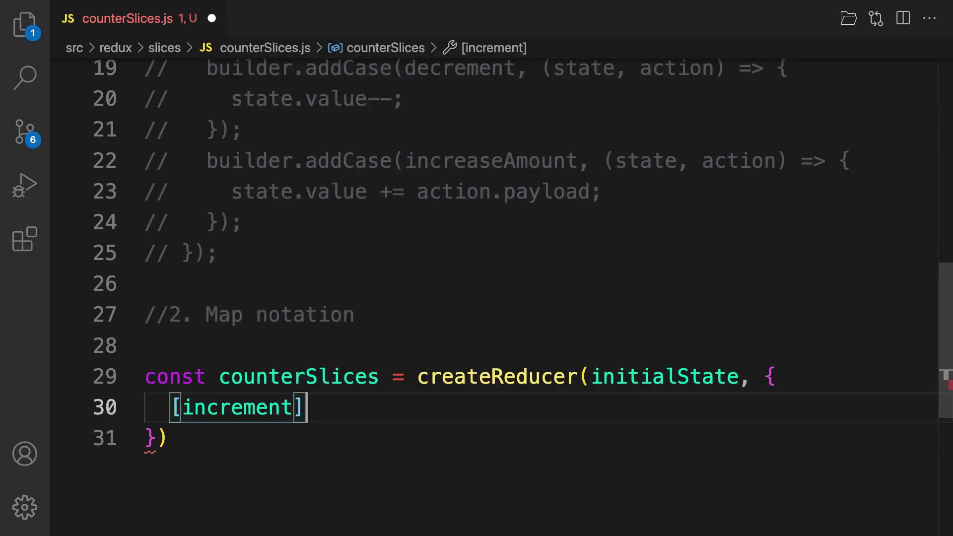
key("Right")
type(":")
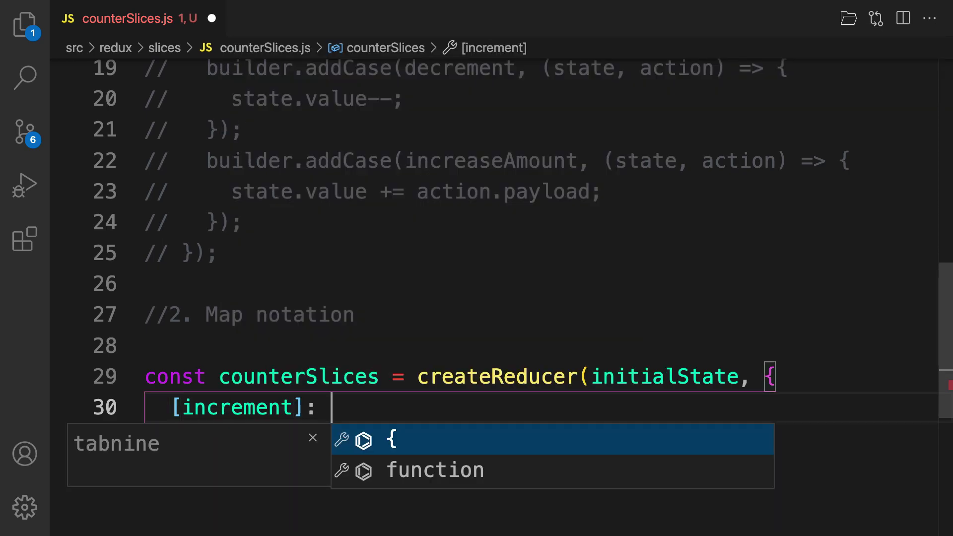
type(" (")
key("Right")
type("=")
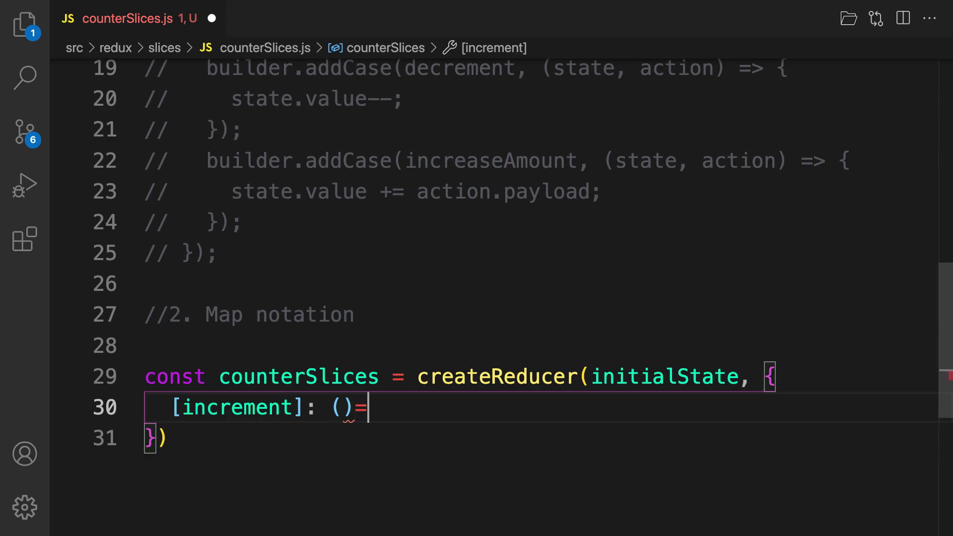
type(">{")
key("Return")
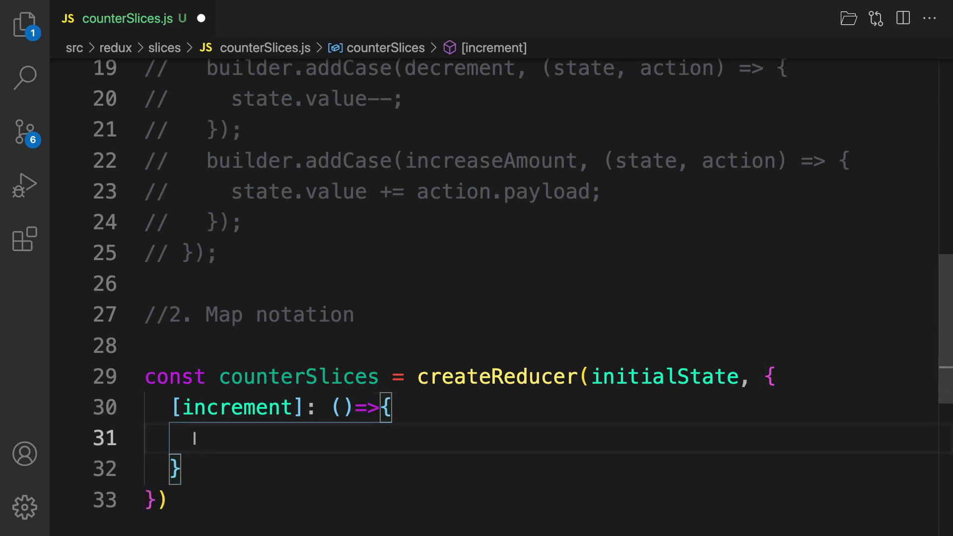
left_click(344, 407)
type("state")
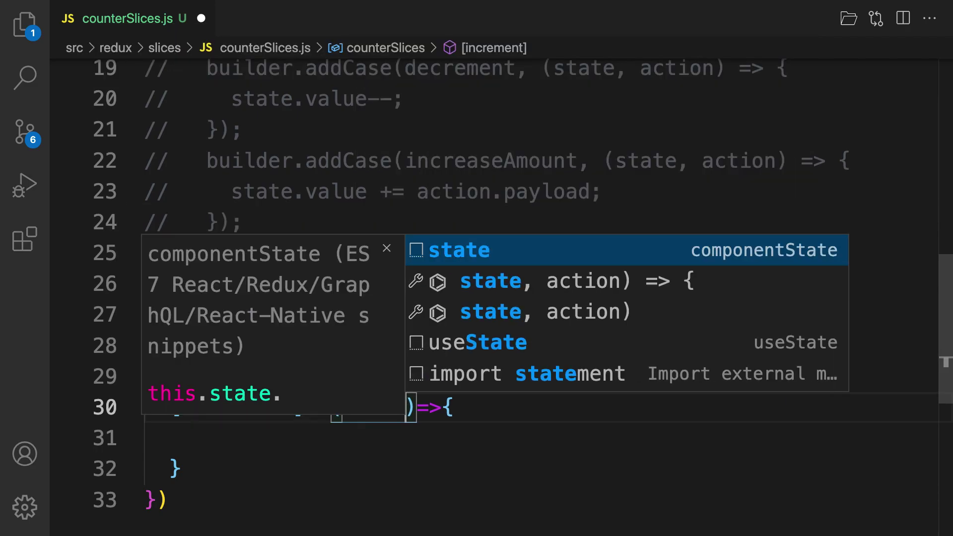
type(", action")
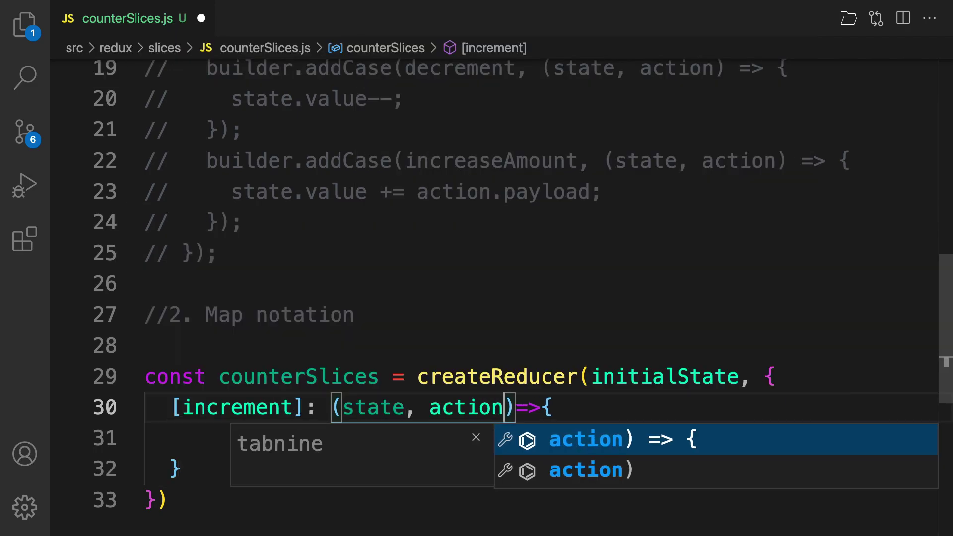
left_click(377, 347)
left_click(288, 439)
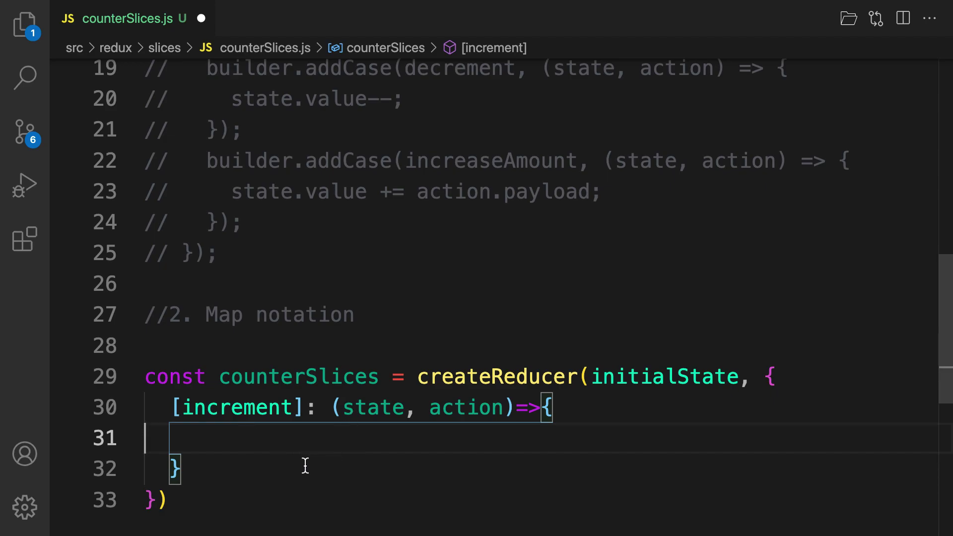
type("state.")
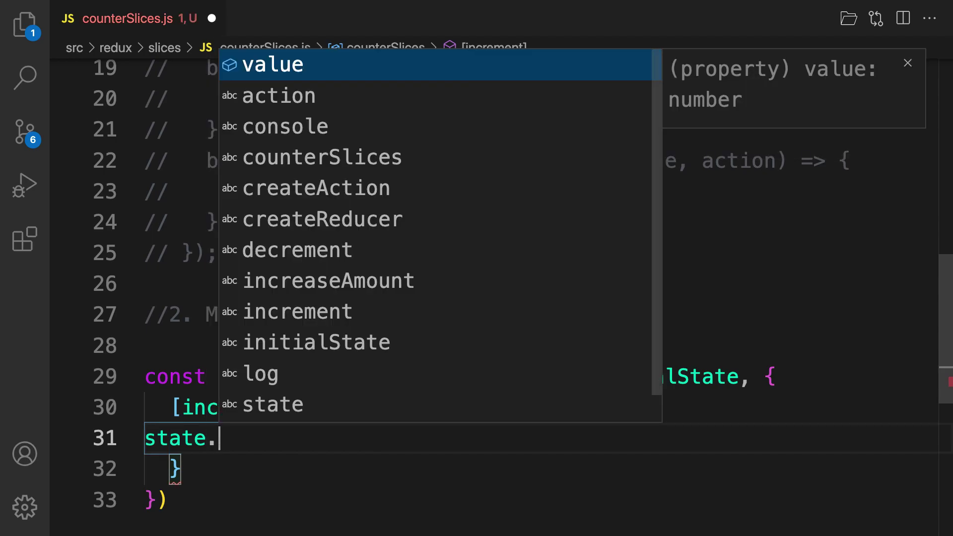
type("value")
key("ctrl+s")
type("++")
key("ctrl+s")
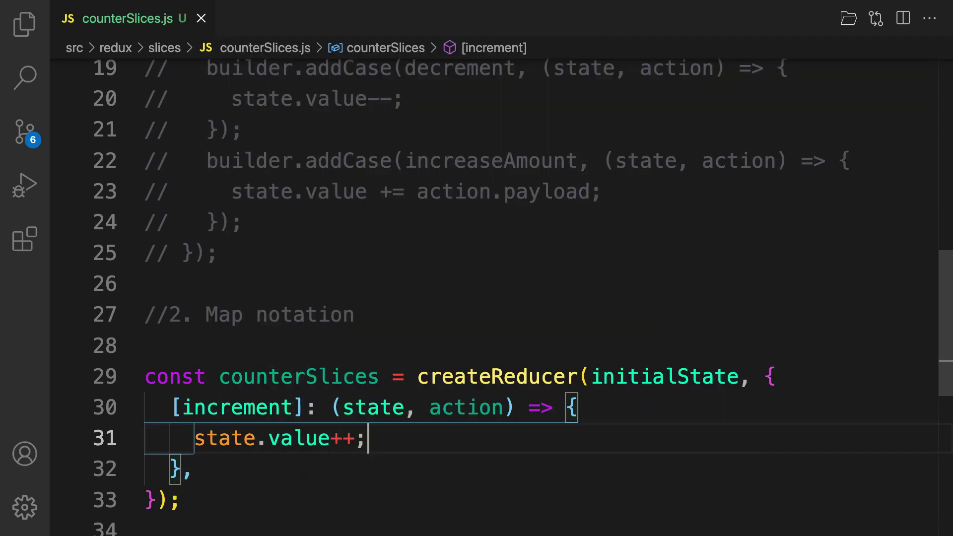
scroll(315, 483, "down", 3)
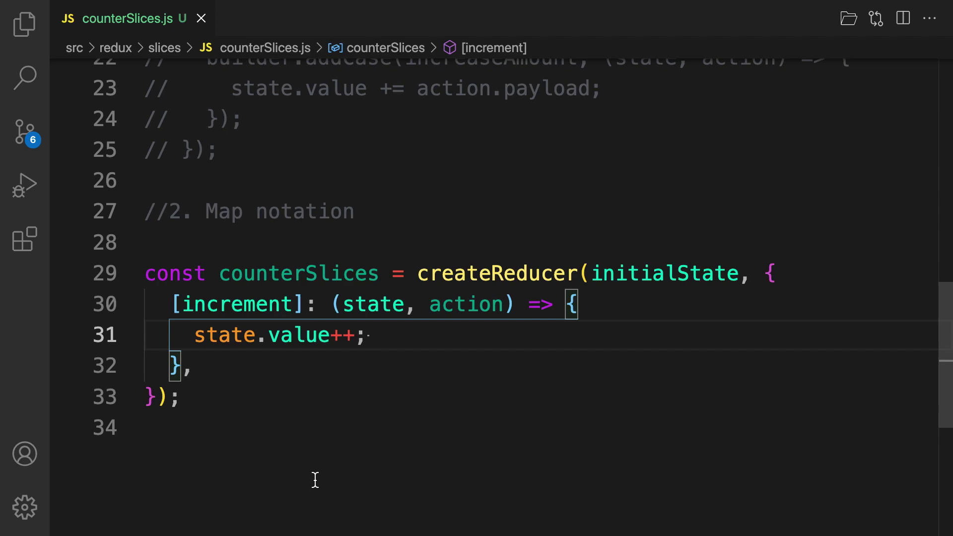
left_click(231, 365)
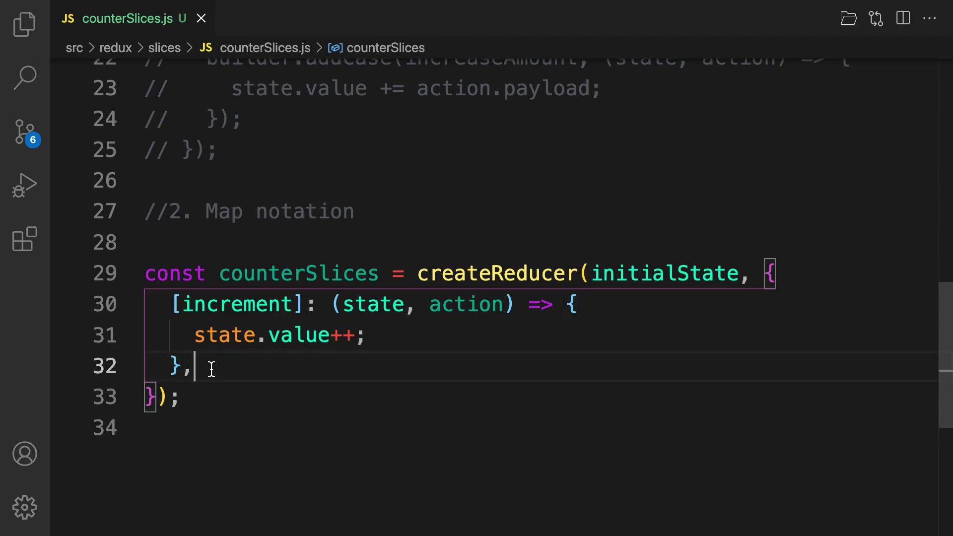
Add a [decrement] case running state.value-- and save
key("Return")
type("[d")
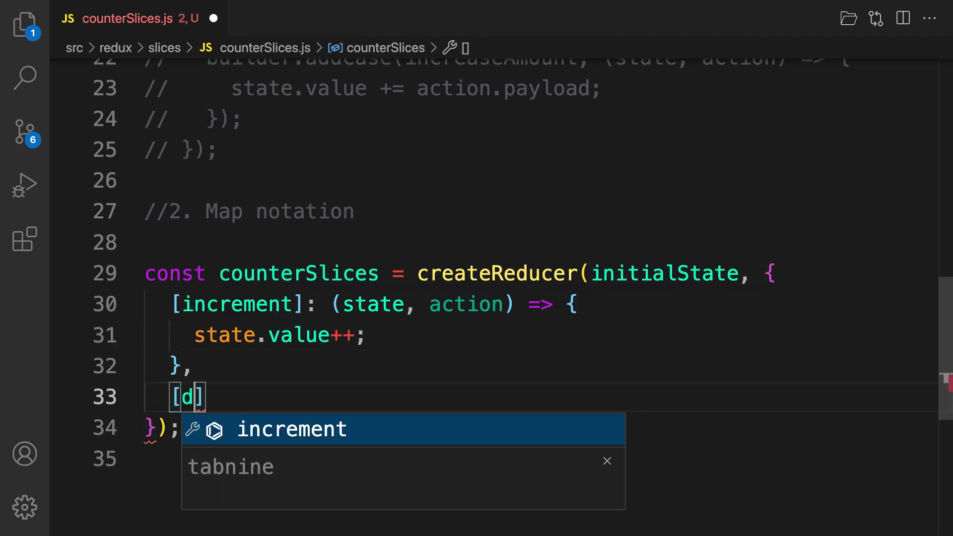
type("e")
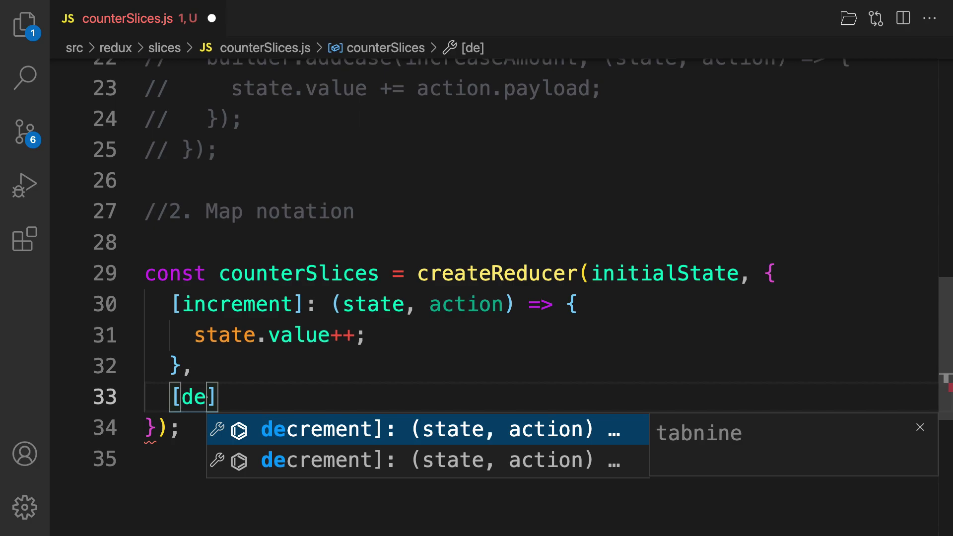
key("Tab")
key("Return")
type("sta")
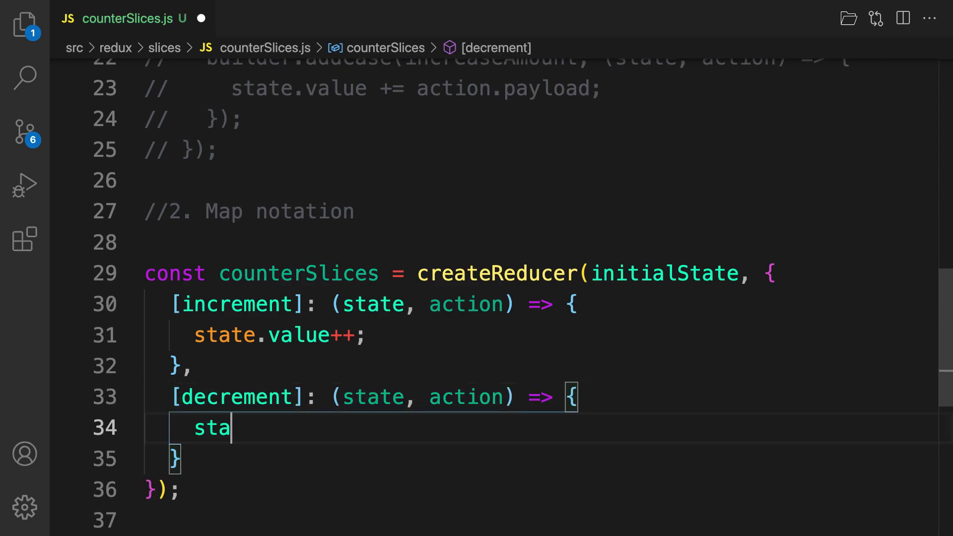
key("Down")
key("Tab")
key("ctrl+s")
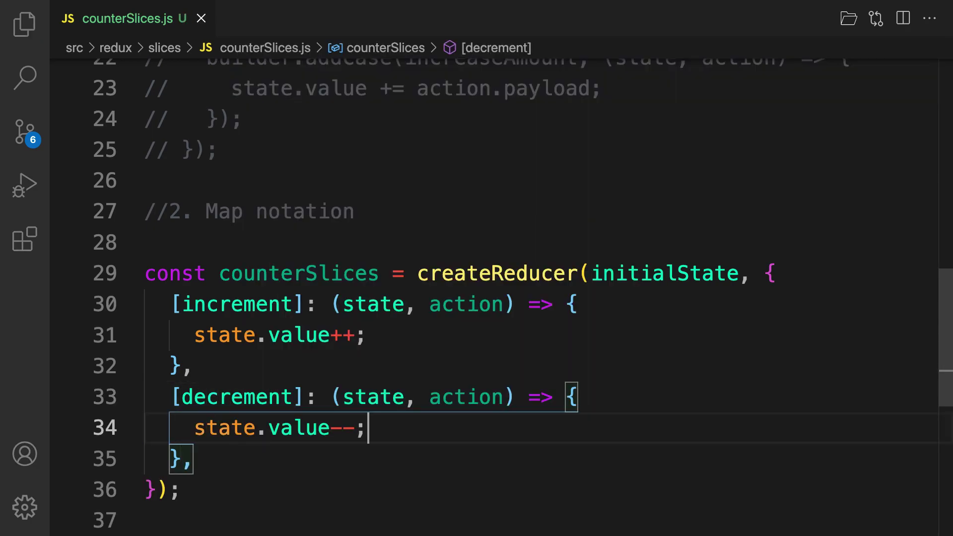
scroll(210, 367, "down", 2)
Add an [increaseAmount] case running state.value += action.payload and save
left_click(208, 365)
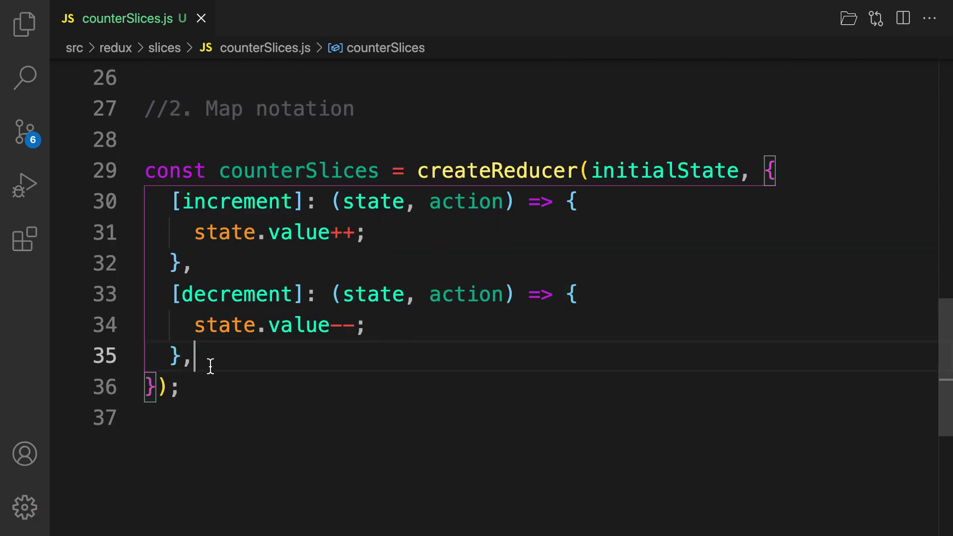
key("Return")
type("[")
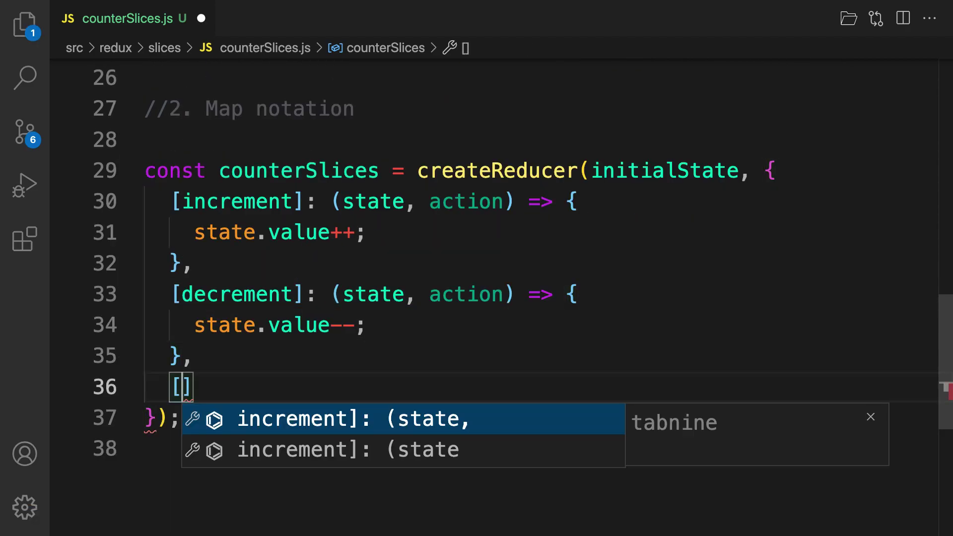
type("incre")
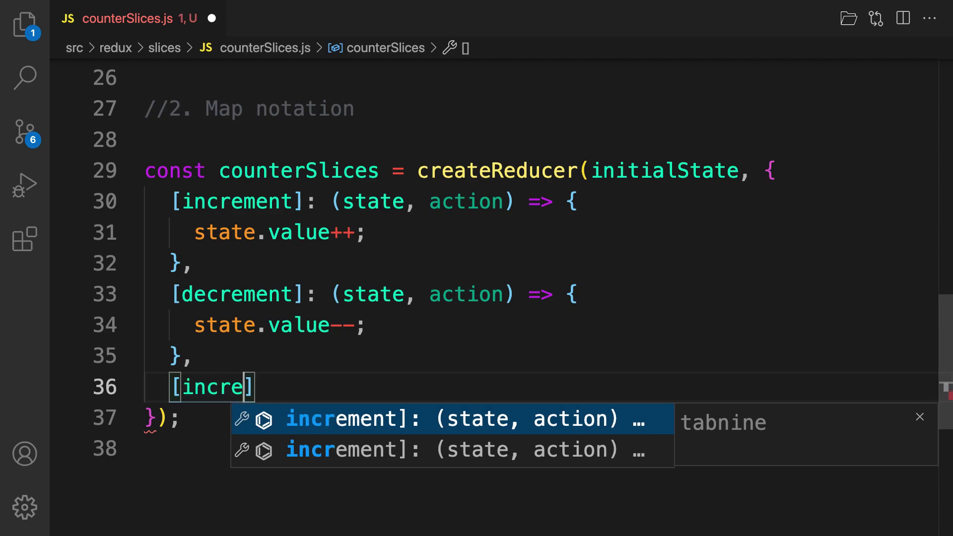
type("as")
key("BackSpace")
key("BackSpace")
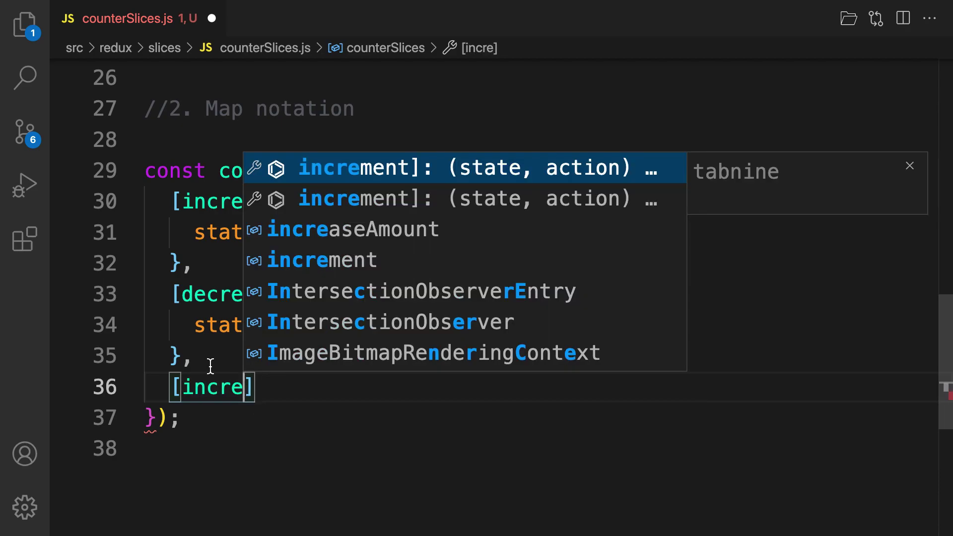
key("Down")
key("Down")
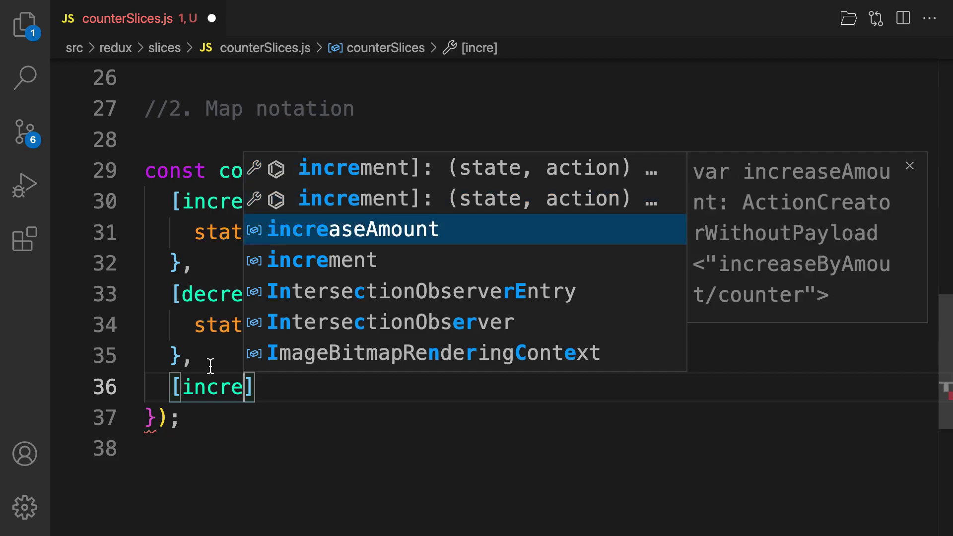
key("Return")
type(":")
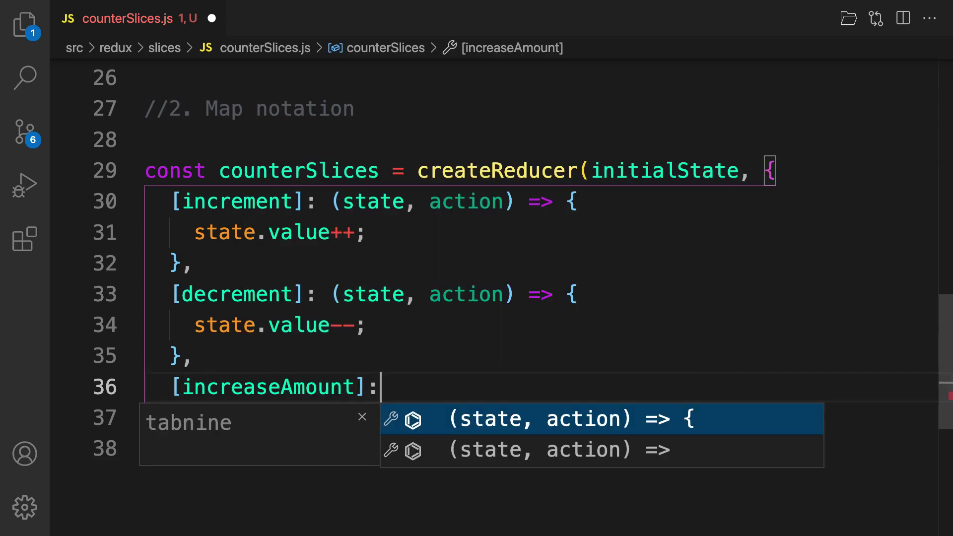
key("Tab")
key("Return")
type("stat")
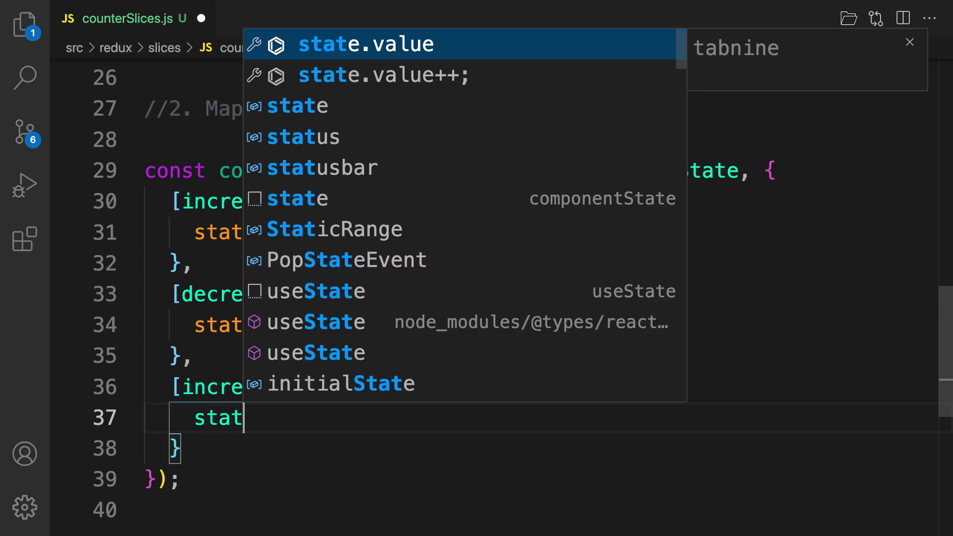
key("Tab")
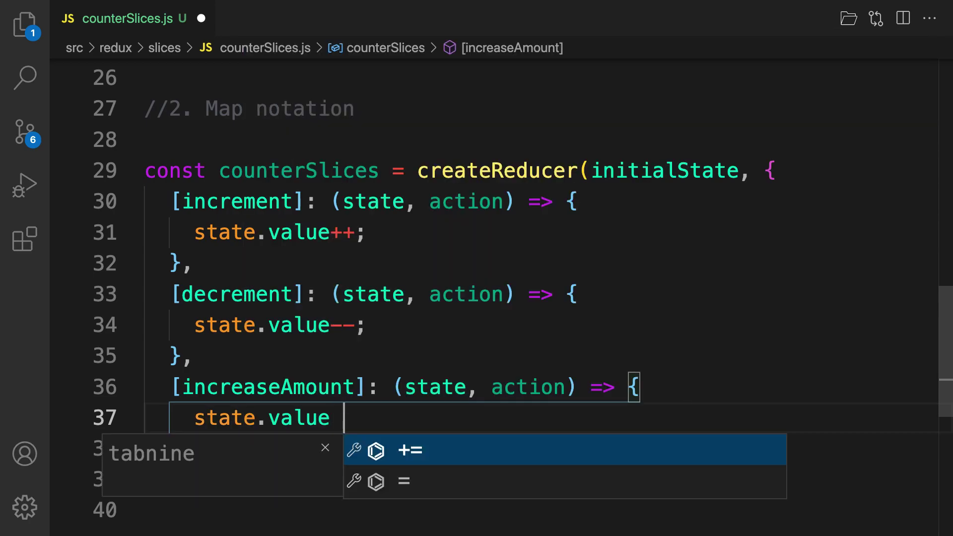
key("Tab")
key("Tab")
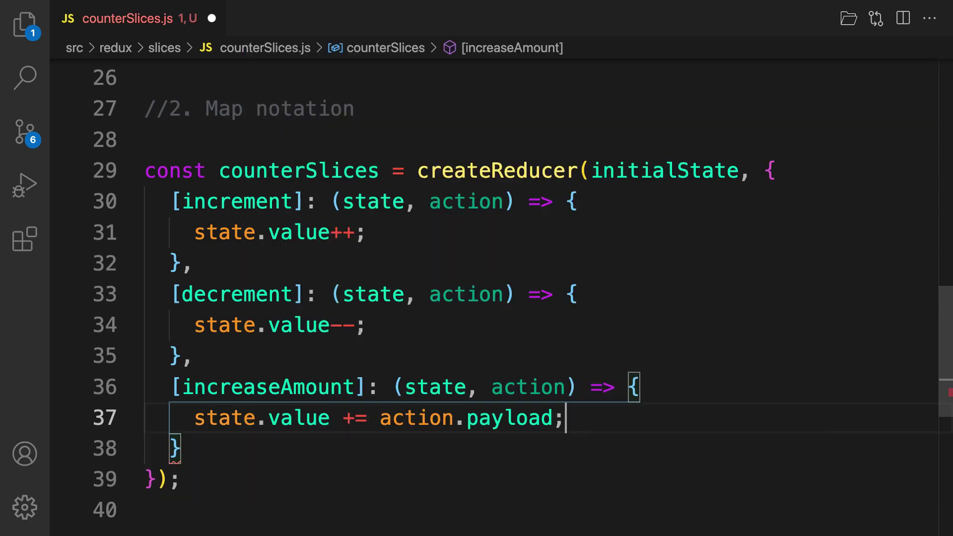
key("ctrl+s")
scroll(216, 364, "down", 2)
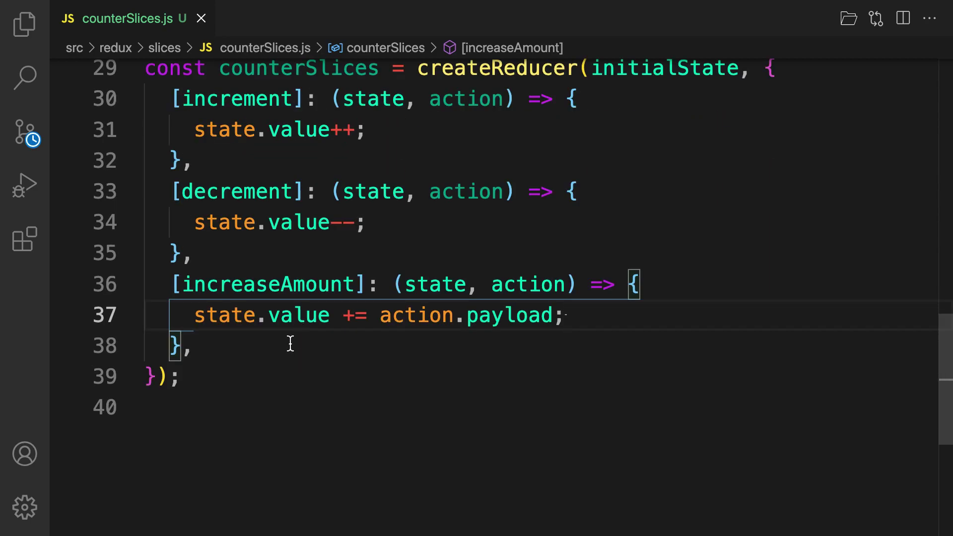
scroll(215, 321, "up", 2)
scroll(176, 222, "up", 1)
Prefix the counterSlices declaration with export and save the file
left_click(146, 222)
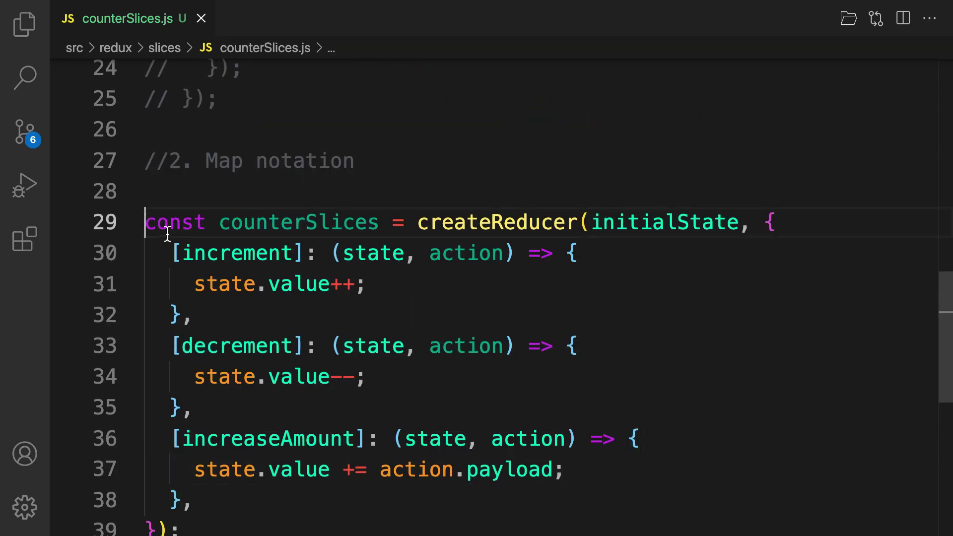
type("e x")
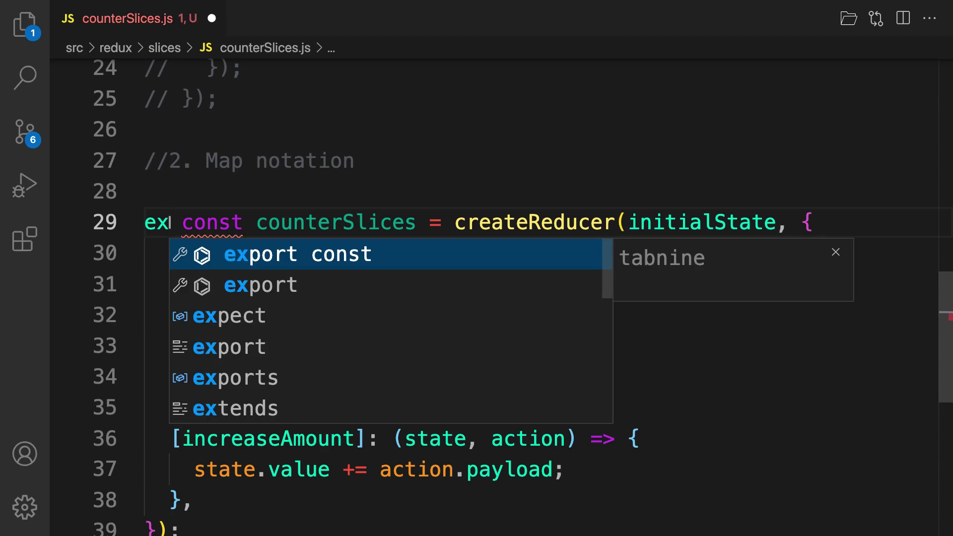
key("Down")
key("Down")
key("Up")
key("Return")
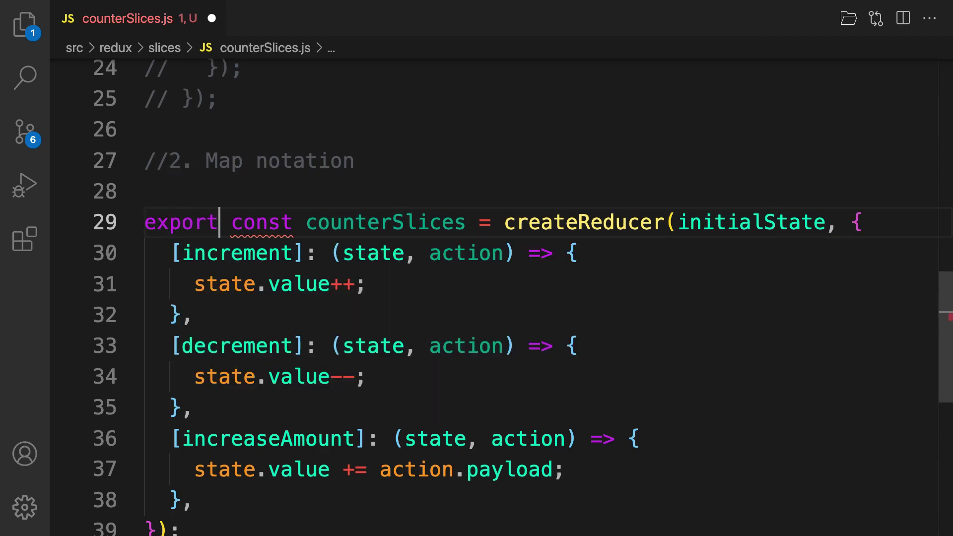
key("ctrl+s")
left_click(402, 161)
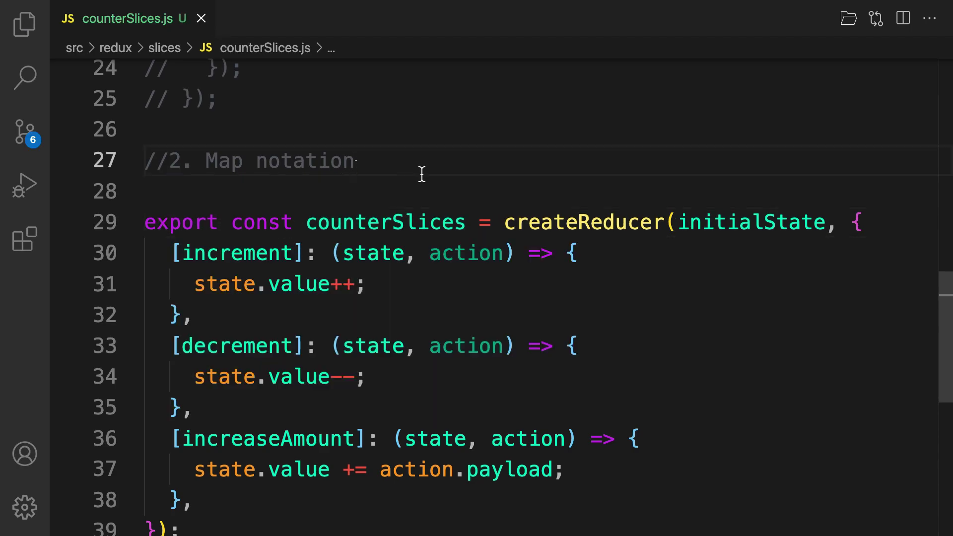
scroll(492, 220, "up", 3)
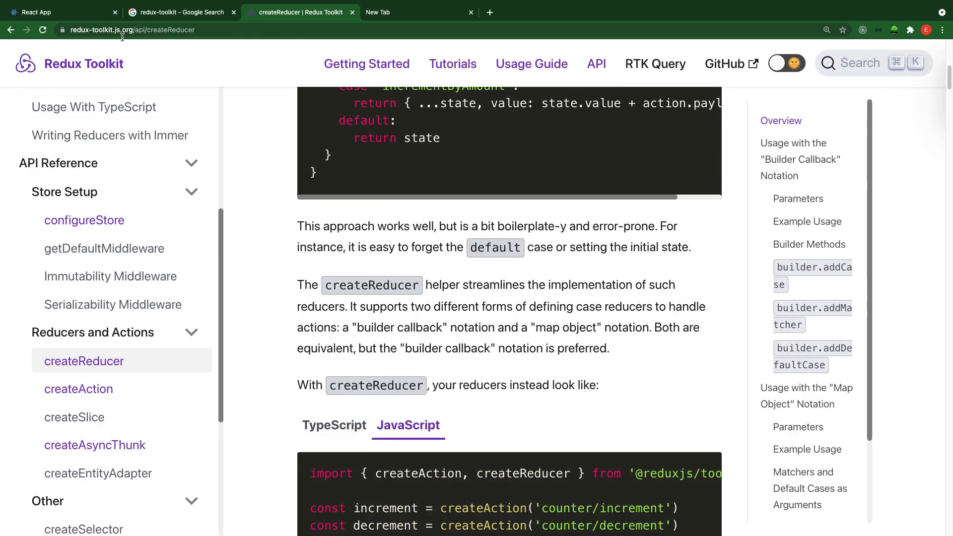
Reload the React counter app and try the + and - buttons twice each
left_click(64, 13)
left_click(42, 29)
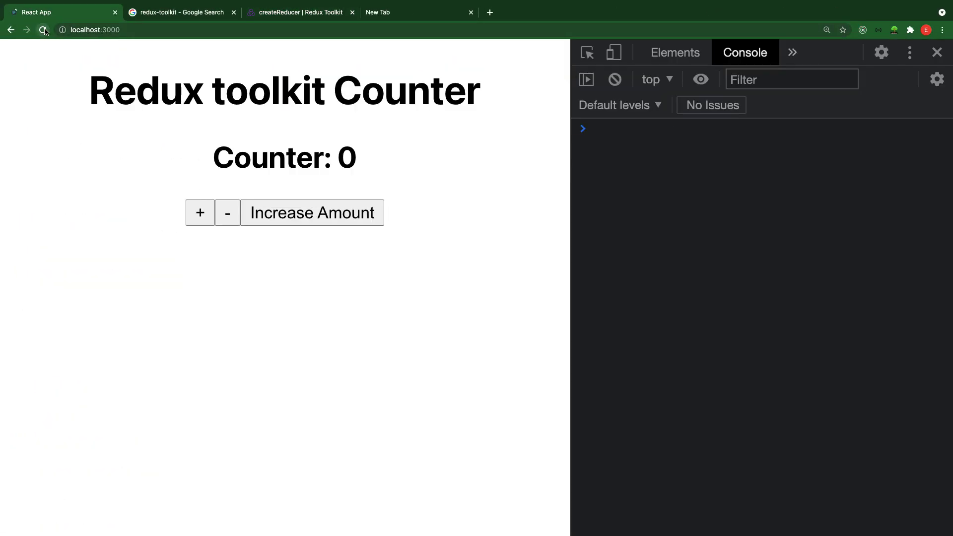
left_click(199, 213)
left_click(200, 213)
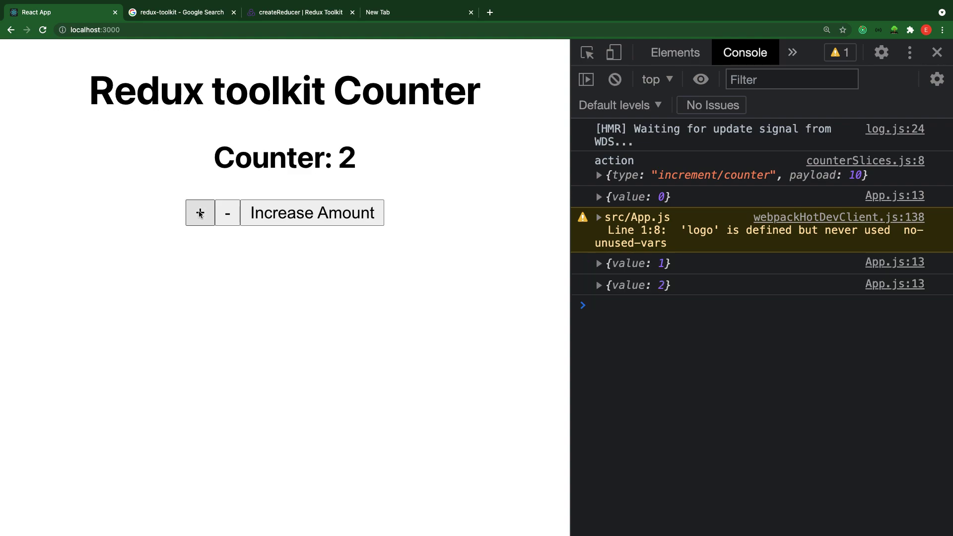
left_click(200, 213)
left_click(200, 213)
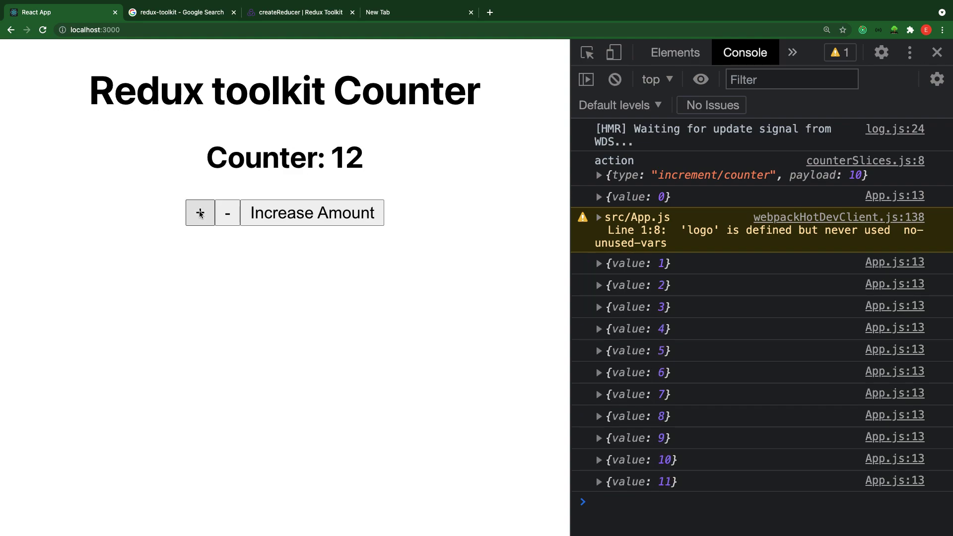
left_click(229, 211)
left_click(228, 212)
left_click(229, 212)
left_click(229, 212)
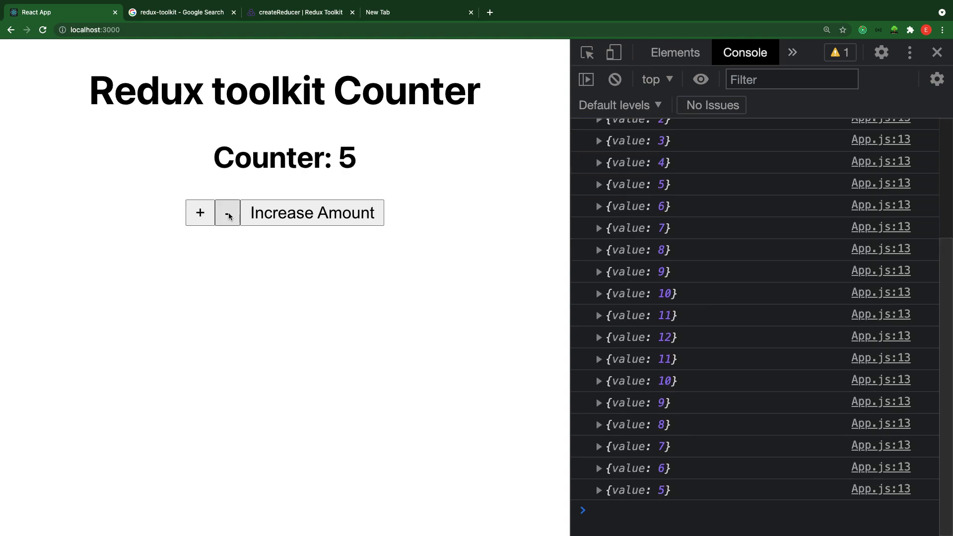
Mix Increase Amount, -, and + clicks until the counter reaches 63, then leave the browser
left_click(313, 212)
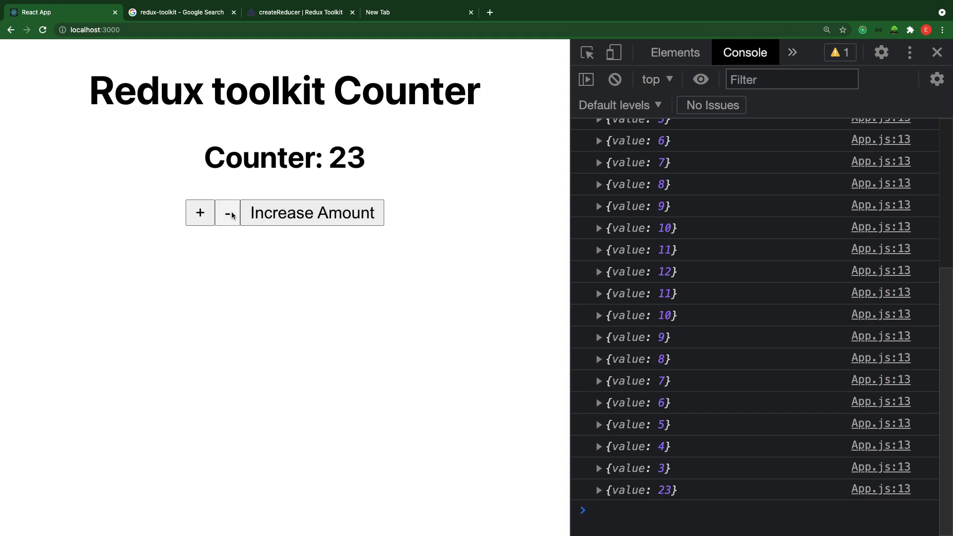
left_click(228, 212)
left_click(228, 212)
left_click(298, 213)
left_click(298, 212)
left_click(200, 212)
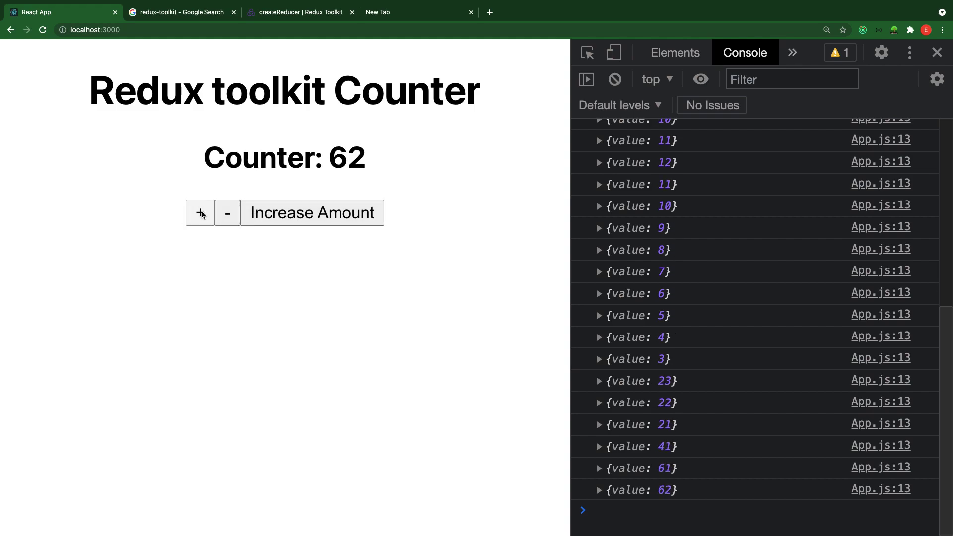
left_click(226, 213)
left_click(227, 214)
left_click(199, 213)
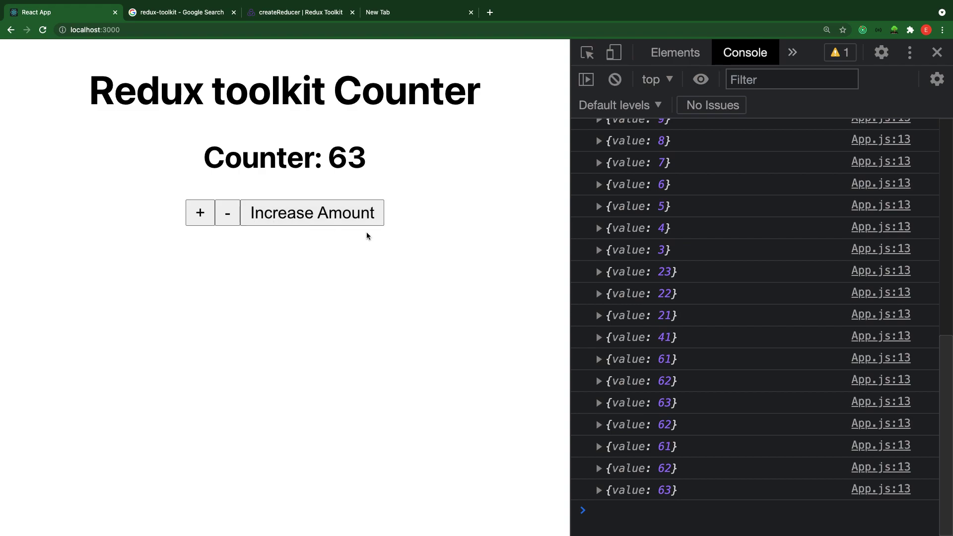
key("ctrl+Right")
key("ctrl+Left")
Switch spaces back to Visual Studio Code showing the exported map-notation reducer
key("ctrl+Right")
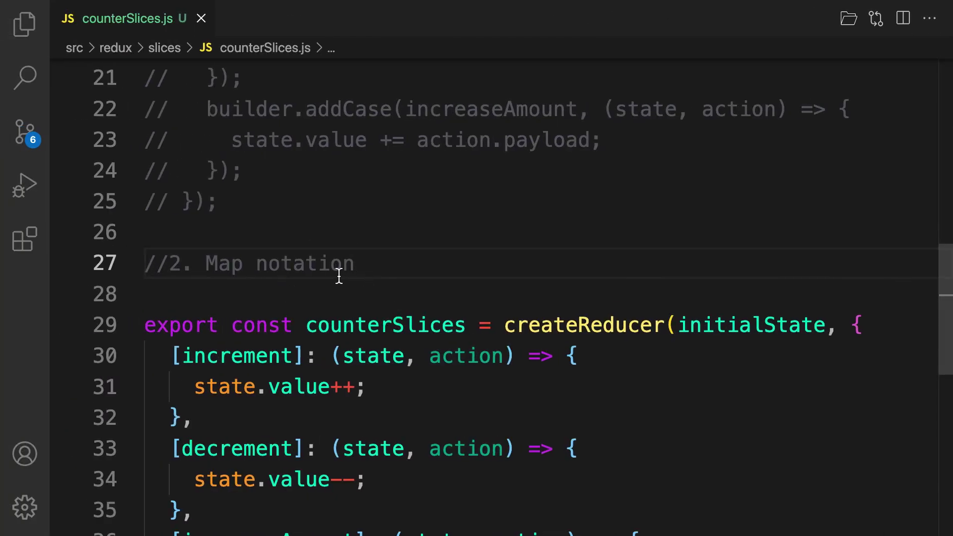
scroll(339, 277, "down", 5)
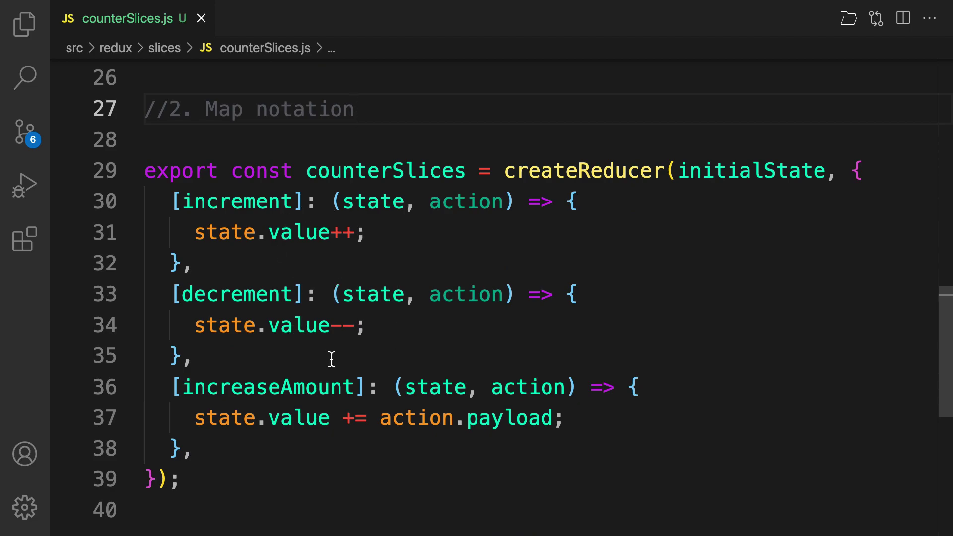